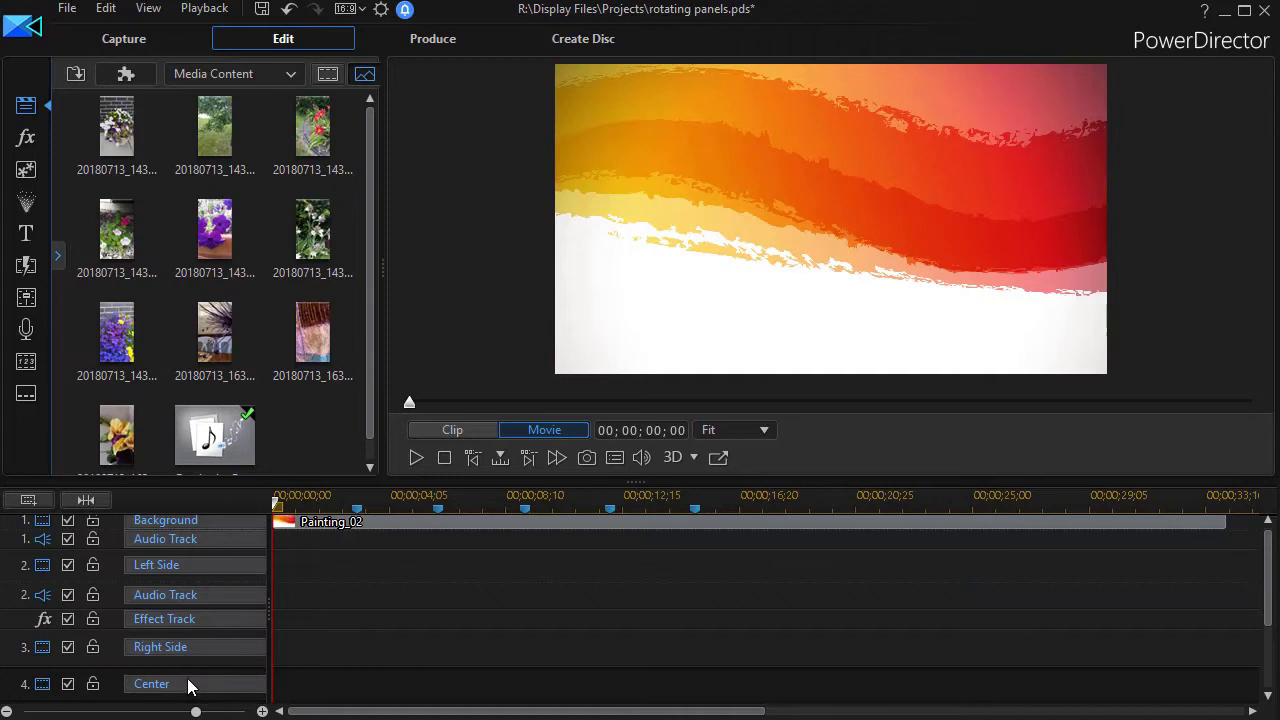
Enlarge the timeline area and place the top three flower photos back to back on the Left Side track
{"action": "left_click_drag", "start_coordinate": [638, 483], "coordinate": [632, 428]}
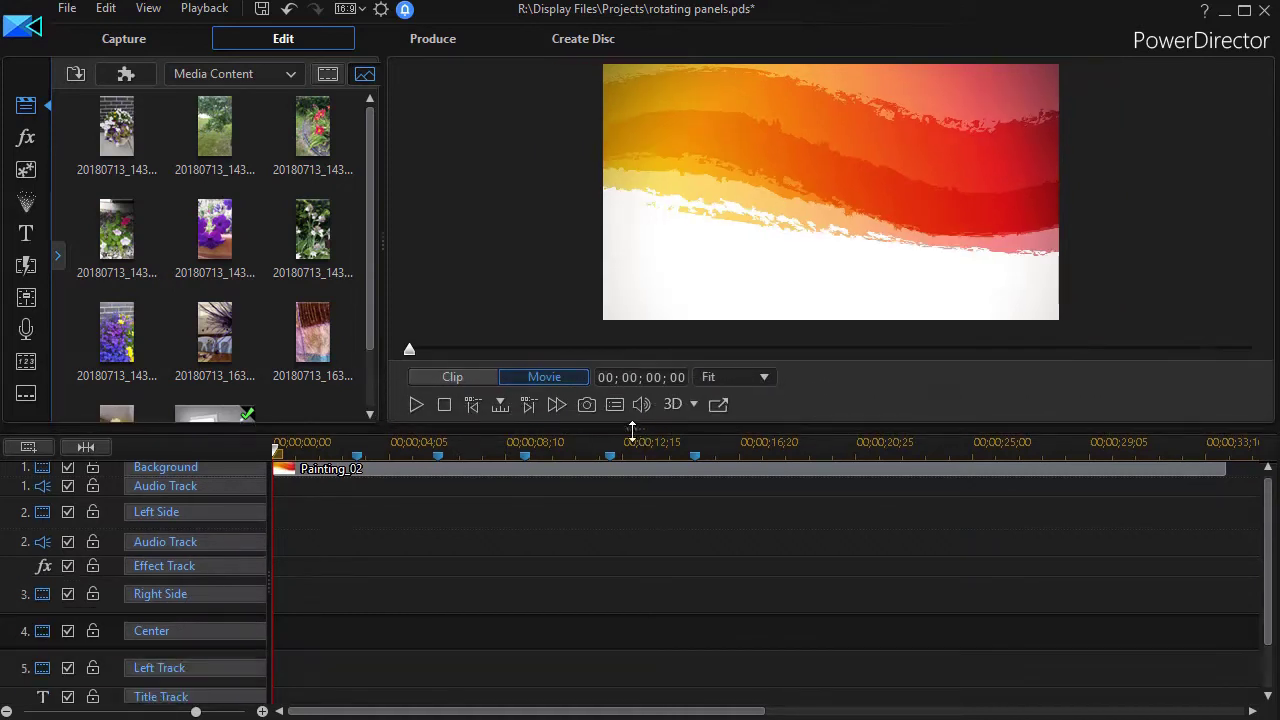
{"action": "left_click", "coordinate": [118, 145]}
{"action": "left_click", "coordinate": [312, 127], "text": "shift"}
{"action": "left_click_drag", "start_coordinate": [312, 127], "coordinate": [252, 519]}
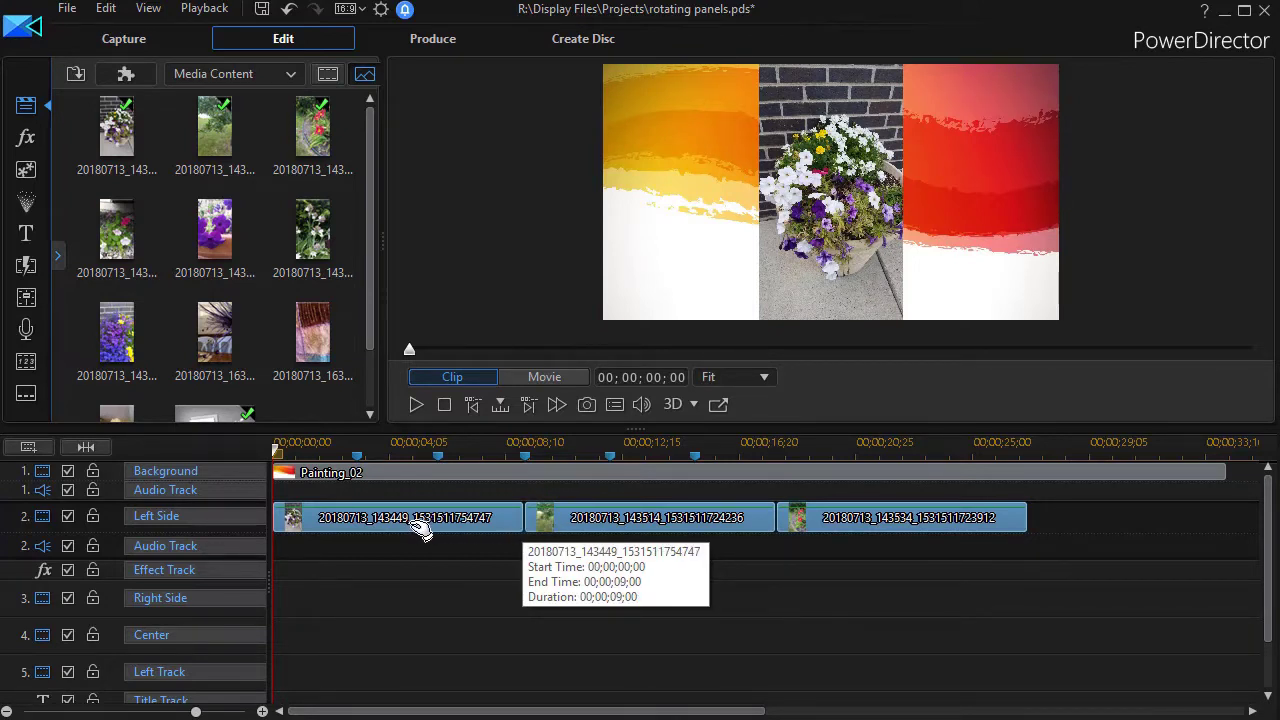
Place the three second-row photos on the Right Side track starting at about 3 seconds
{"action": "left_click", "coordinate": [117, 241]}
{"action": "left_click", "coordinate": [220, 250]}
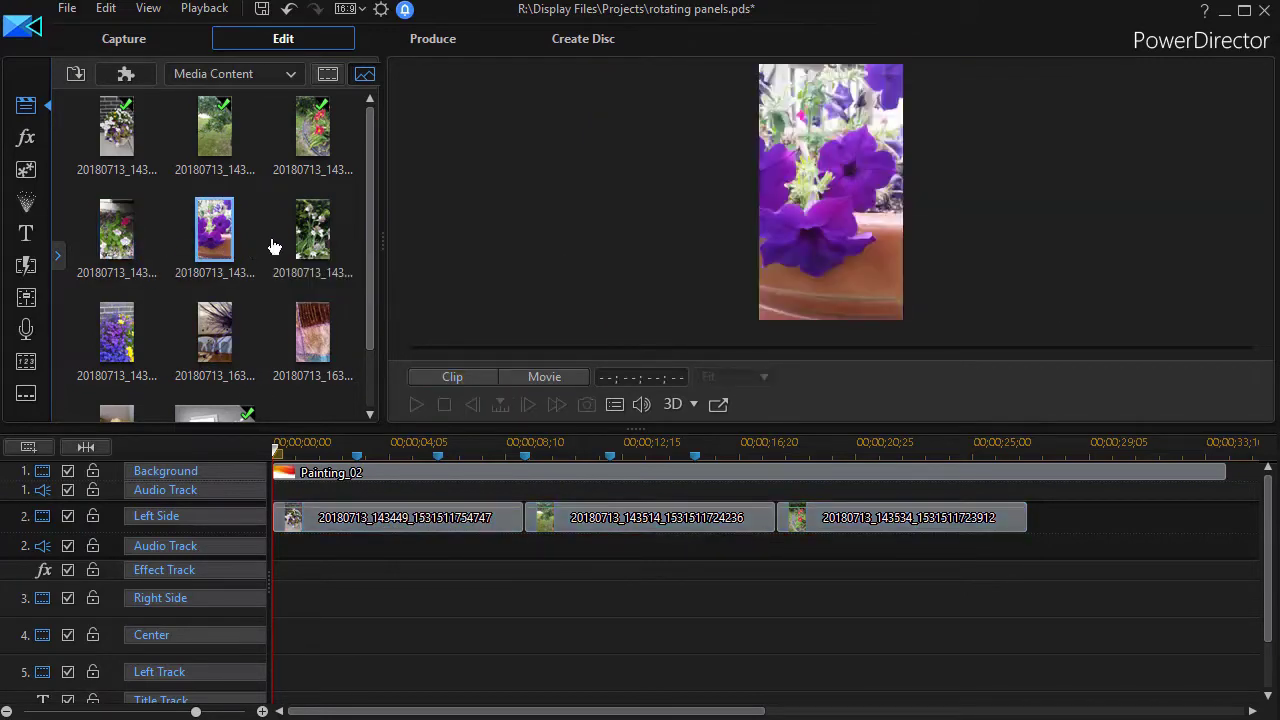
{"action": "left_click", "coordinate": [302, 240], "text": "shift"}
{"action": "left_click_drag", "start_coordinate": [302, 240], "coordinate": [357, 594]}
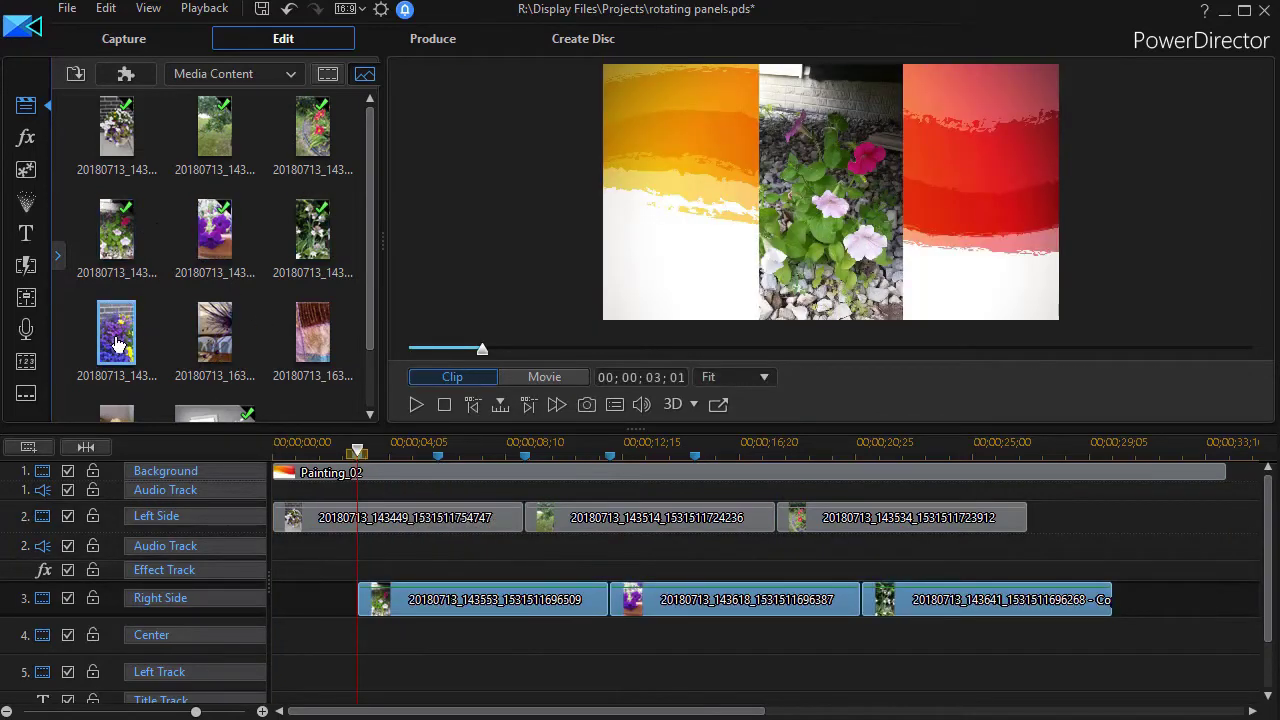
Place the three bottom-row photos on the Center track starting at about 5 seconds
{"action": "left_click", "coordinate": [121, 343]}
{"action": "left_click", "coordinate": [253, 345]}
{"action": "left_click", "coordinate": [313, 333], "text": "shift"}
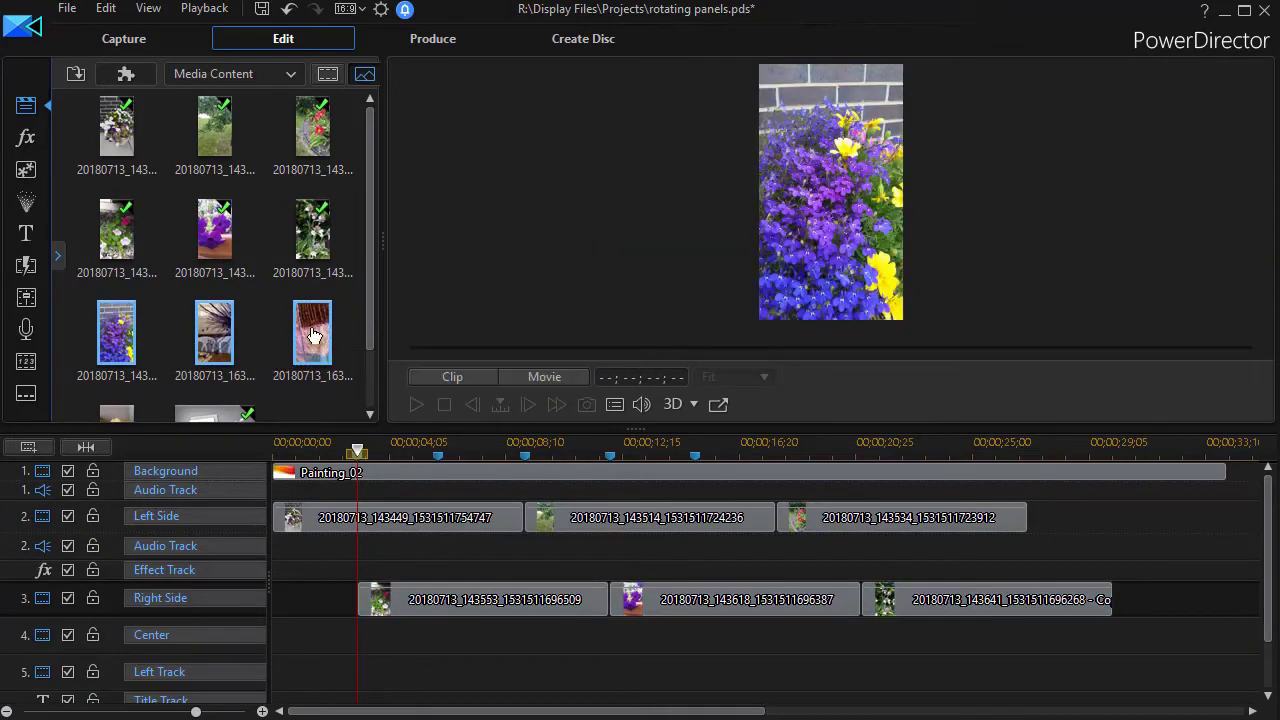
{"action": "left_click_drag", "start_coordinate": [313, 333], "coordinate": [437, 640]}
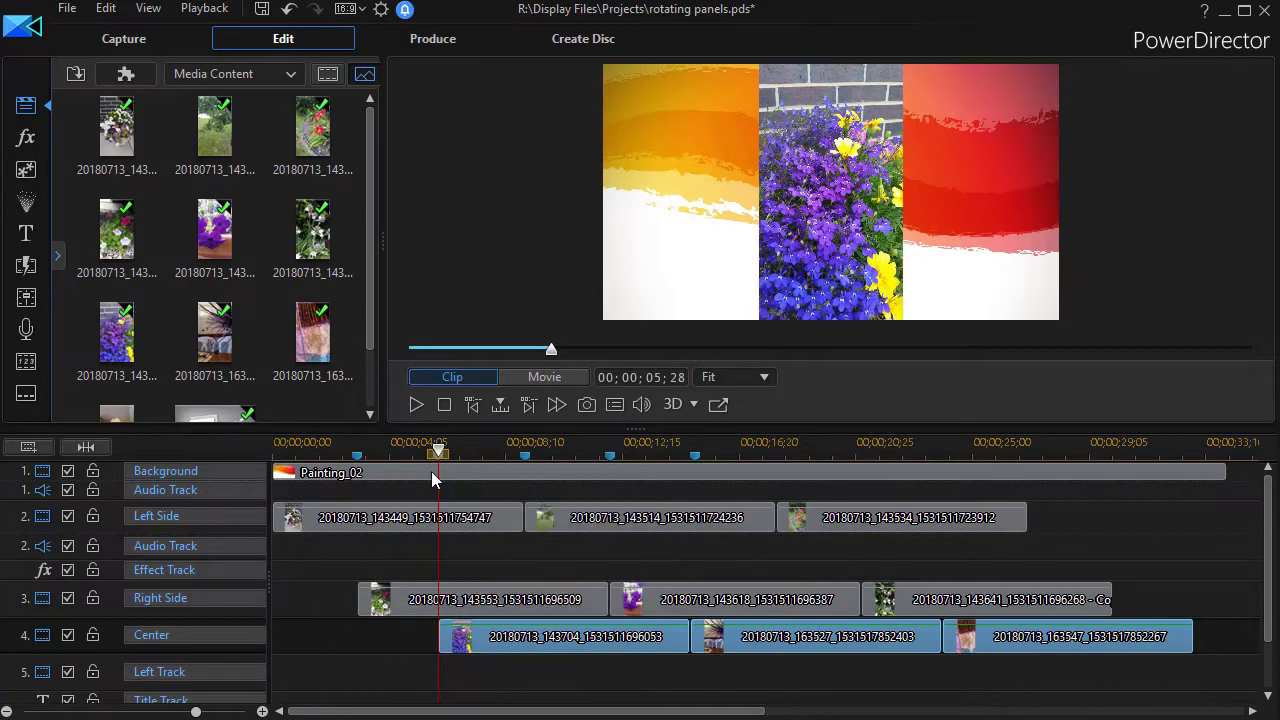
Shrink the first Left Side photo proportionally and move it to the upper left
{"action": "left_click", "coordinate": [500, 481]}
{"action": "left_click_drag", "start_coordinate": [548, 478], "coordinate": [660, 492]}
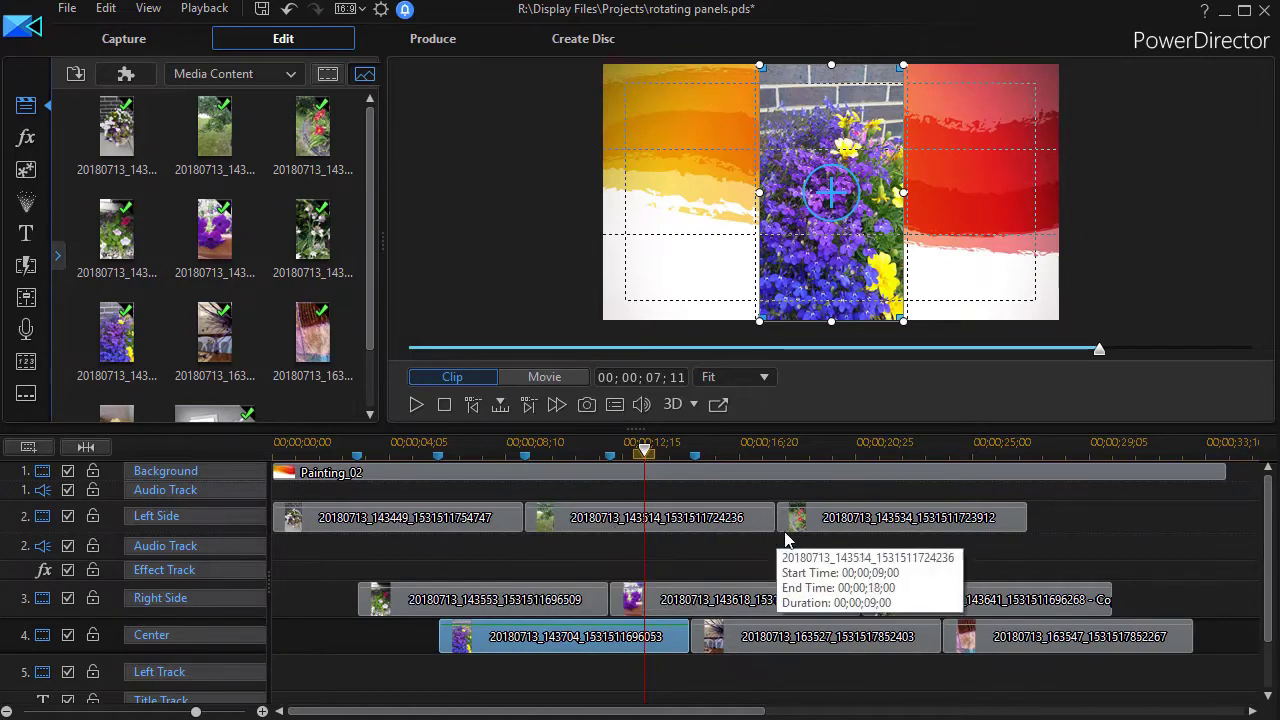
{"action": "left_click", "coordinate": [425, 522]}
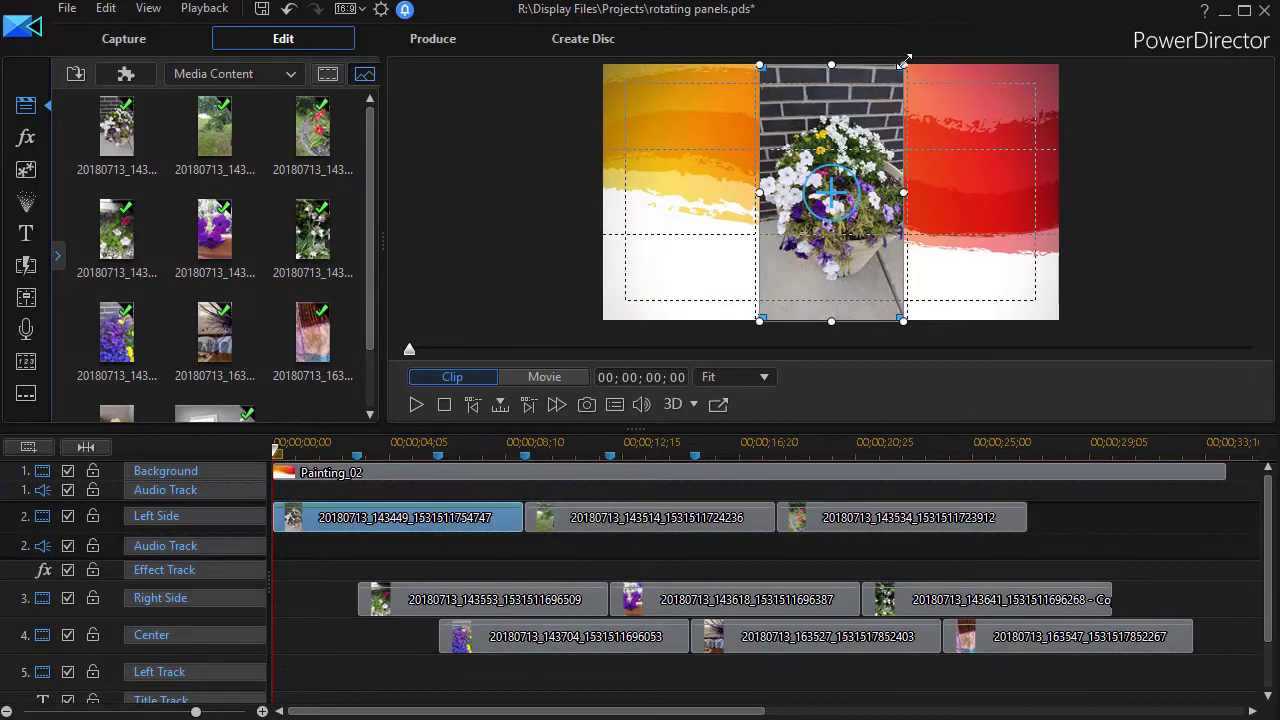
{"action": "left_click_drag", "start_coordinate": [903, 65], "coordinate": [840, 128]}
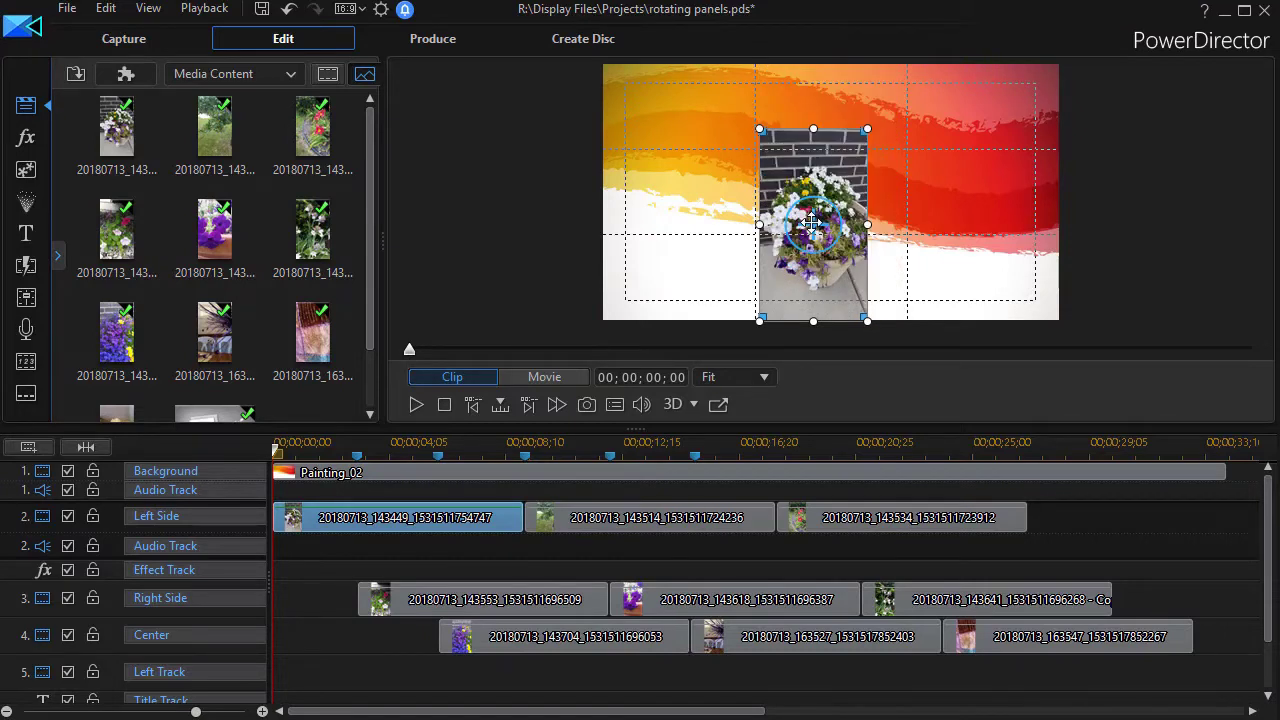
{"action": "left_click_drag", "start_coordinate": [808, 222], "coordinate": [689, 187]}
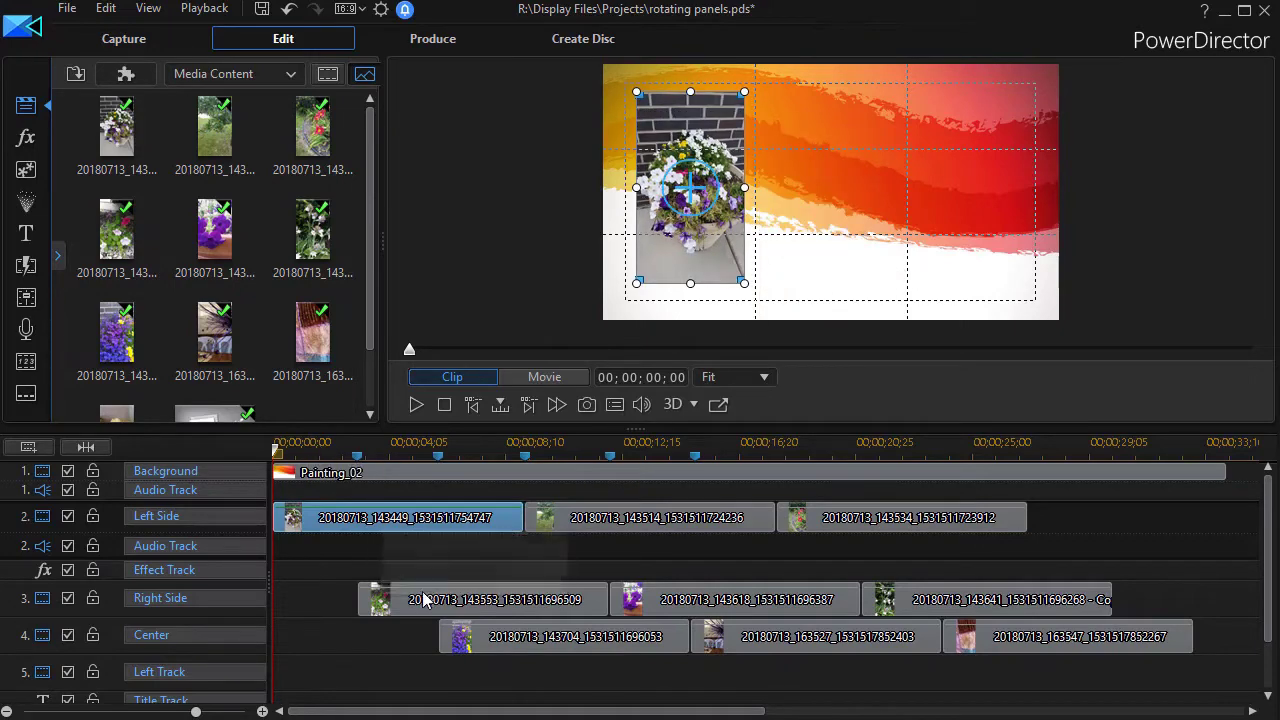
Shrink the first Right Side and first Center photos into their panels
{"action": "left_click", "coordinate": [469, 601]}
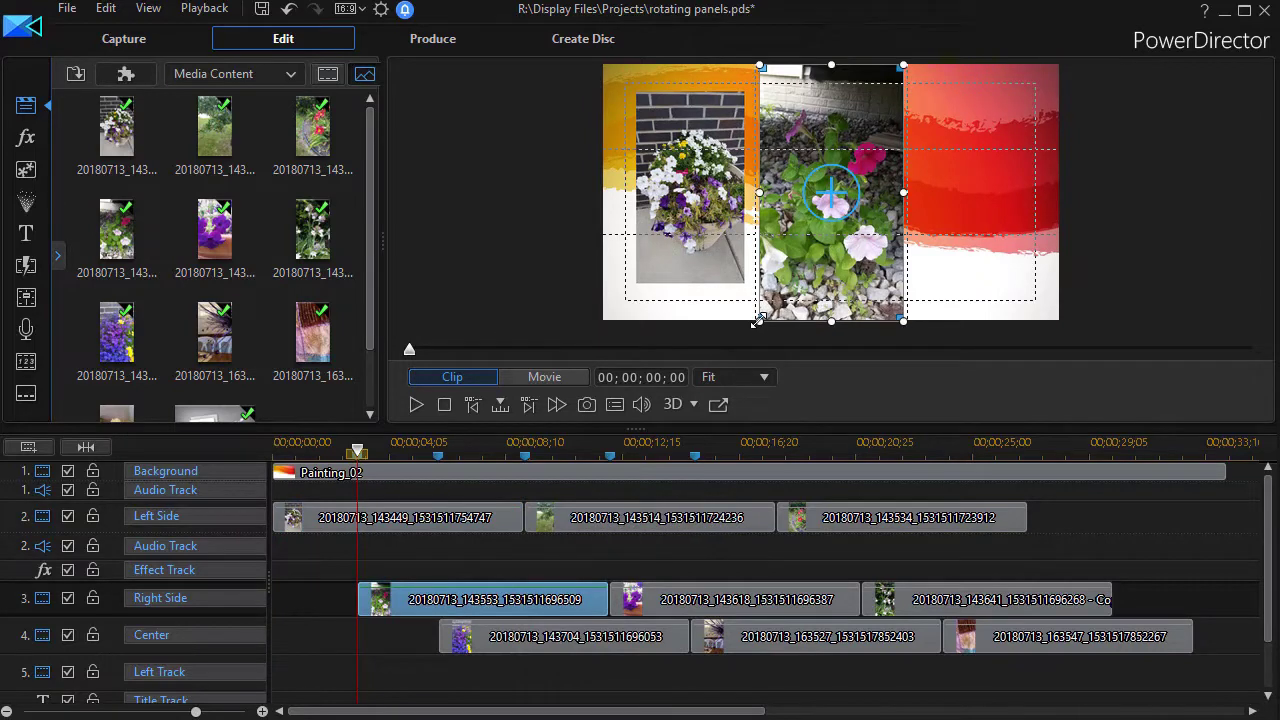
{"action": "left_click_drag", "start_coordinate": [757, 322], "coordinate": [786, 269]}
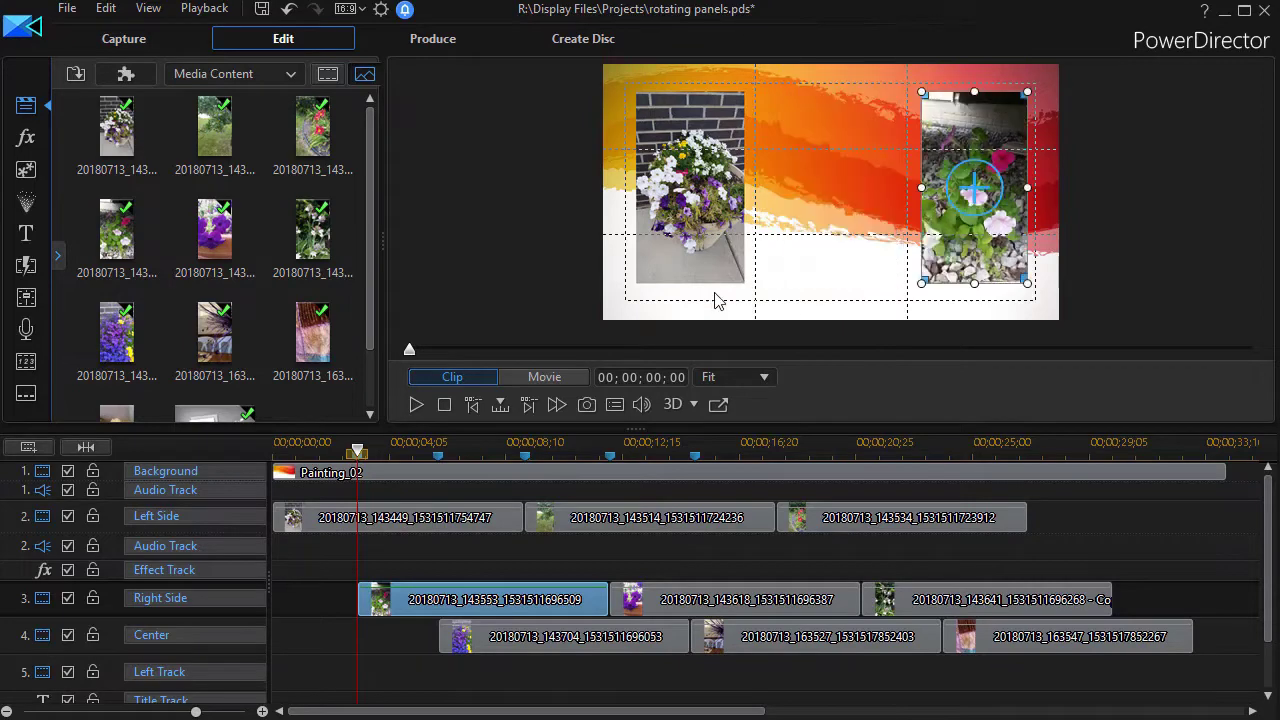
{"action": "left_click", "coordinate": [520, 640]}
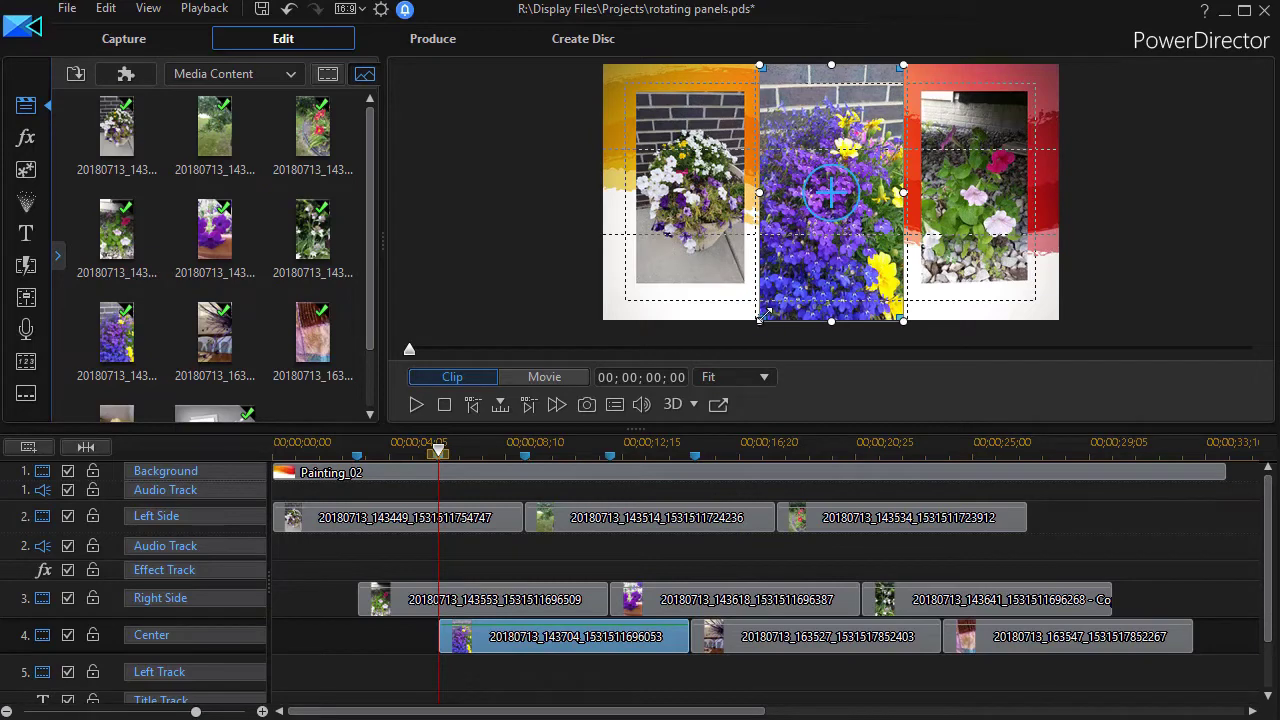
{"action": "left_click_drag", "start_coordinate": [760, 317], "coordinate": [782, 283]}
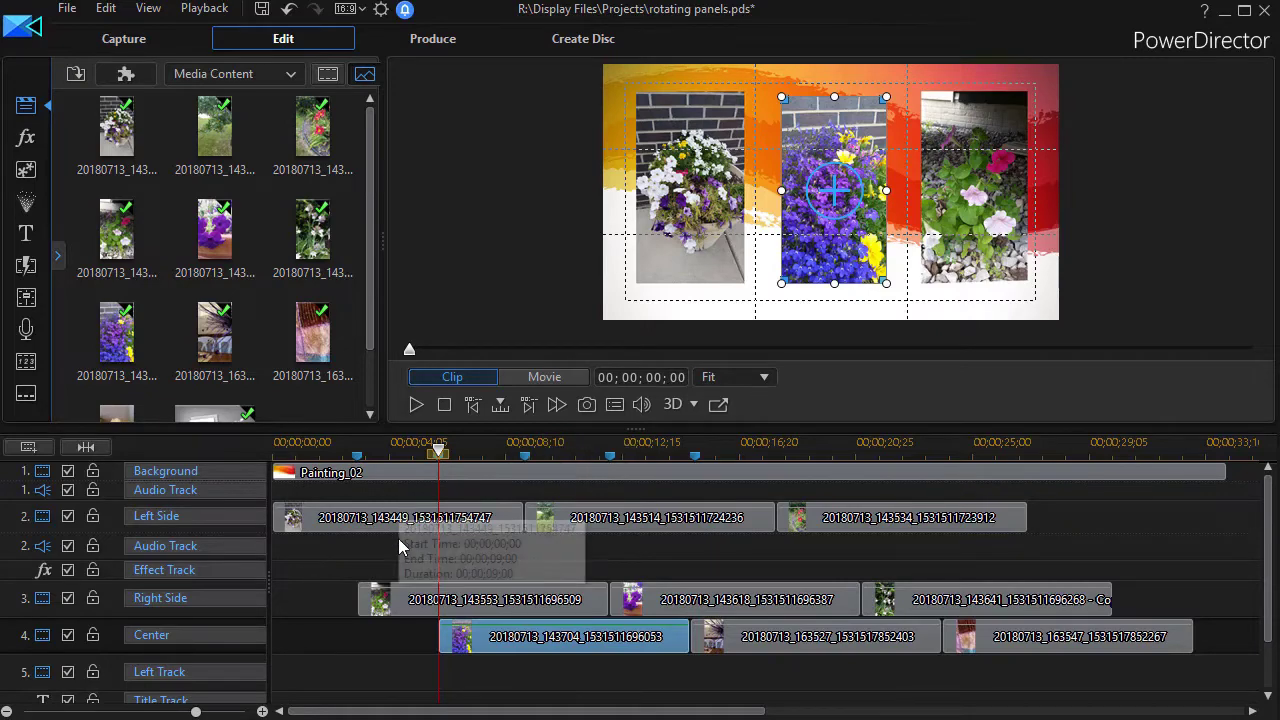
{"action": "left_click", "coordinate": [471, 521]}
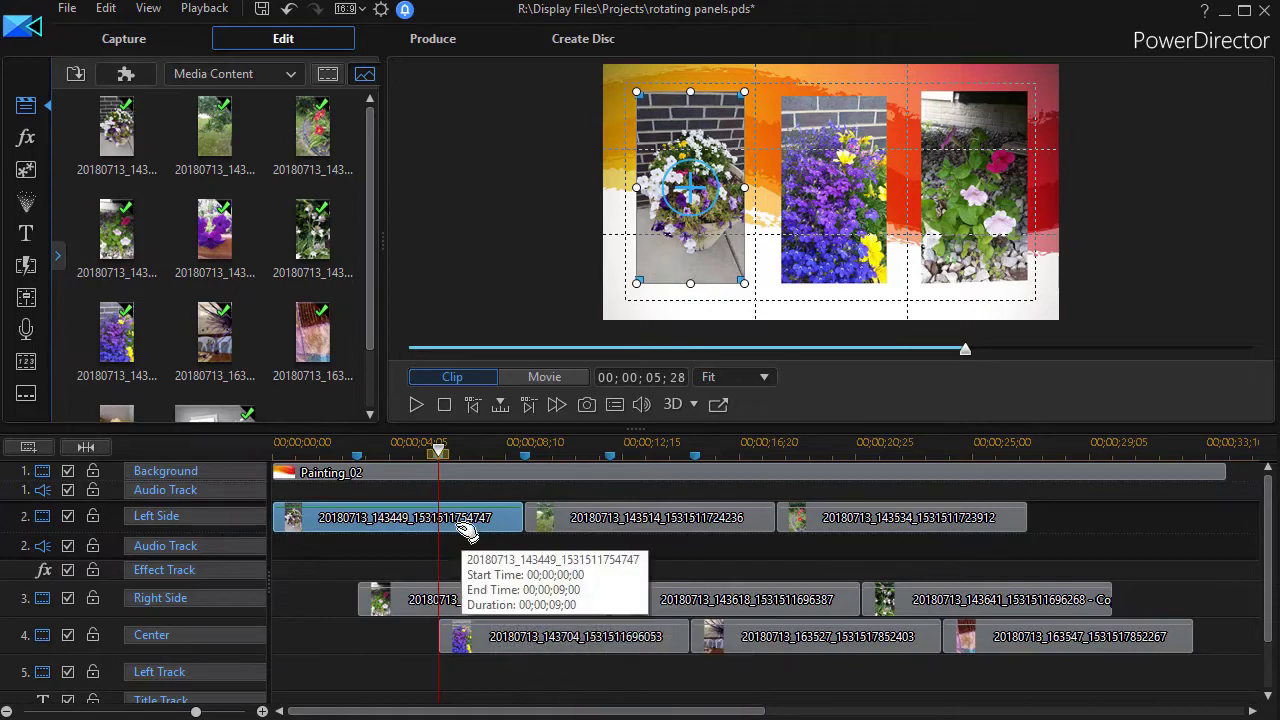
Copy the first Left Side clip's keyframe attributes onto the other two Left Side clips
{"action": "right_click", "coordinate": [466, 527]}
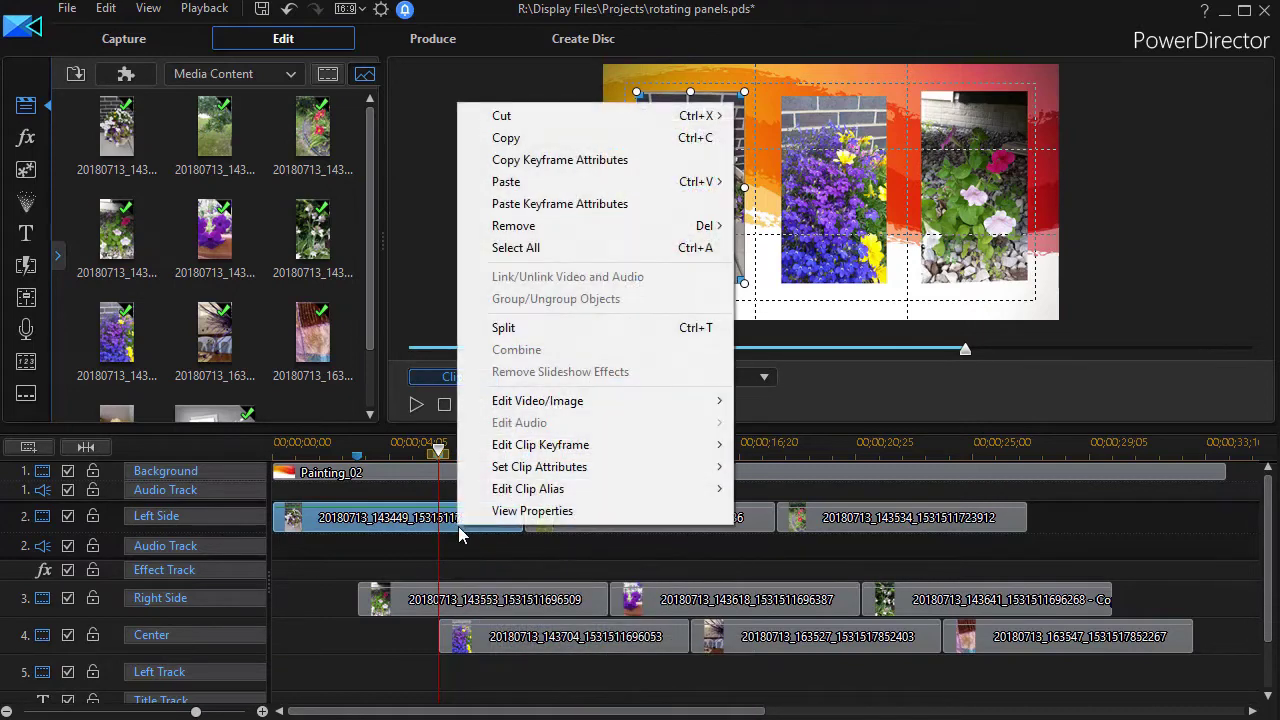
{"action": "left_click", "coordinate": [509, 163]}
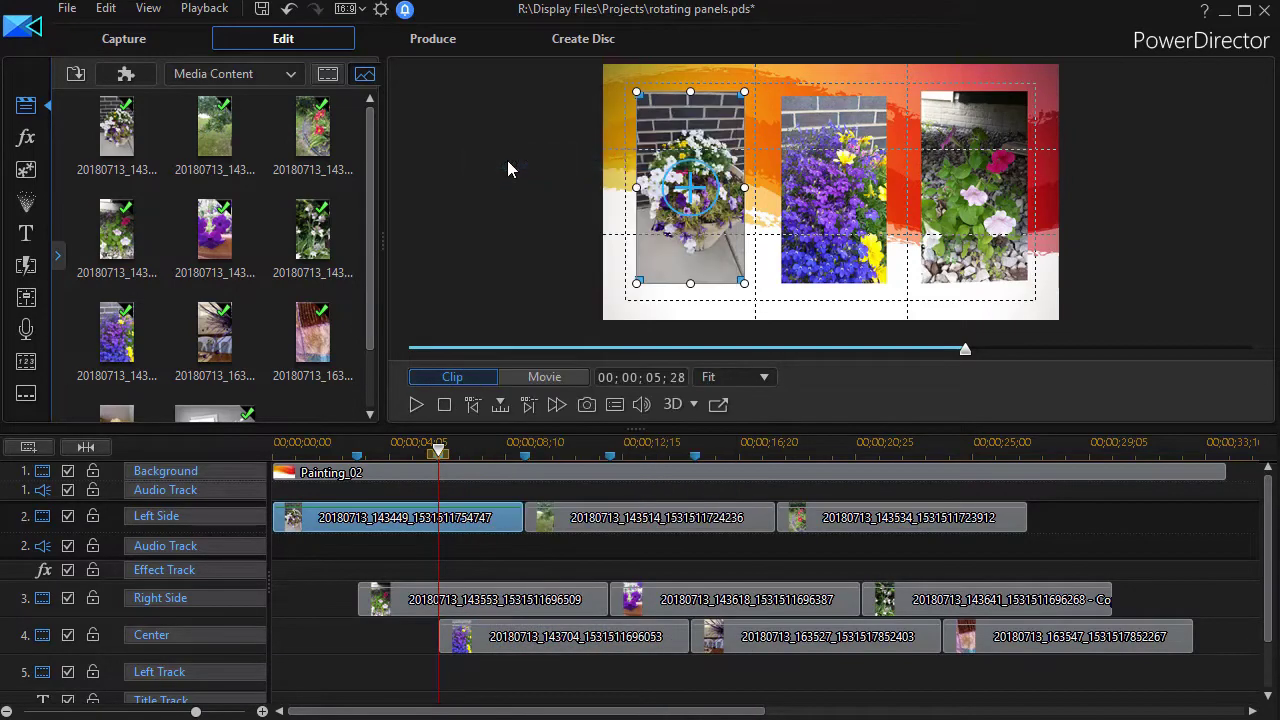
{"action": "left_click_drag", "start_coordinate": [1158, 538], "coordinate": [641, 514]}
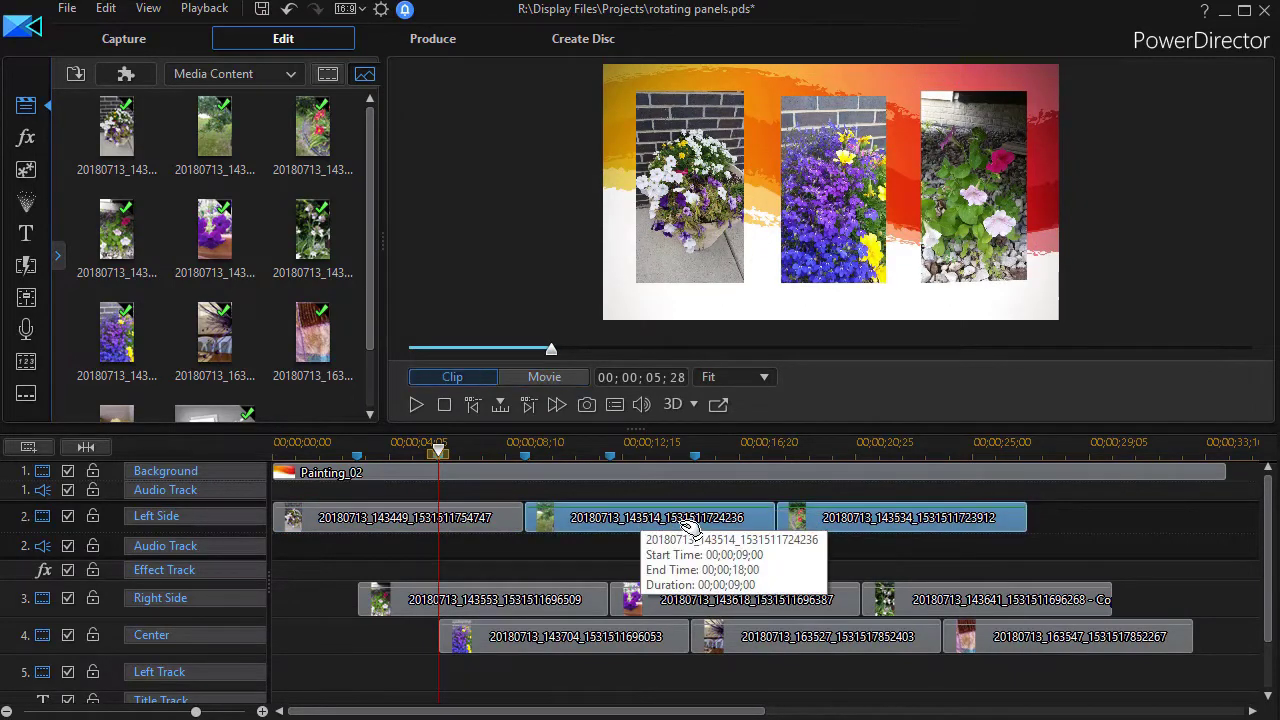
{"action": "right_click", "coordinate": [679, 521]}
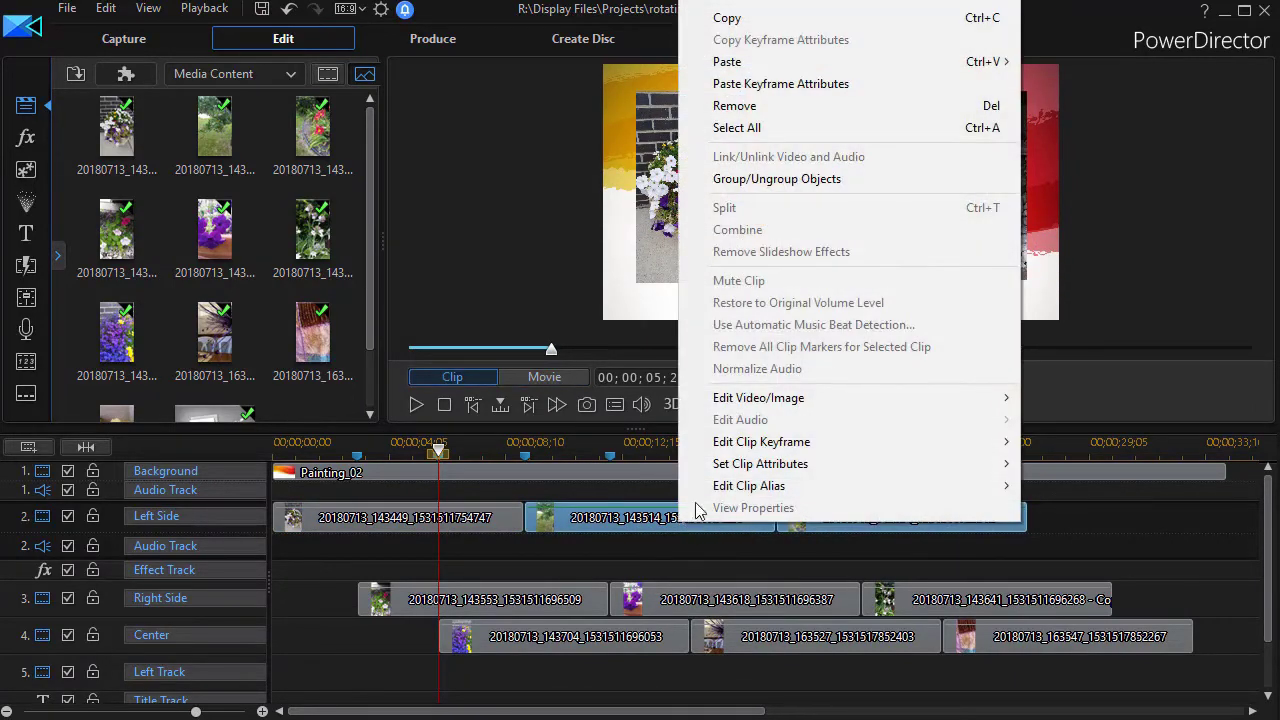
{"action": "left_click", "coordinate": [740, 84]}
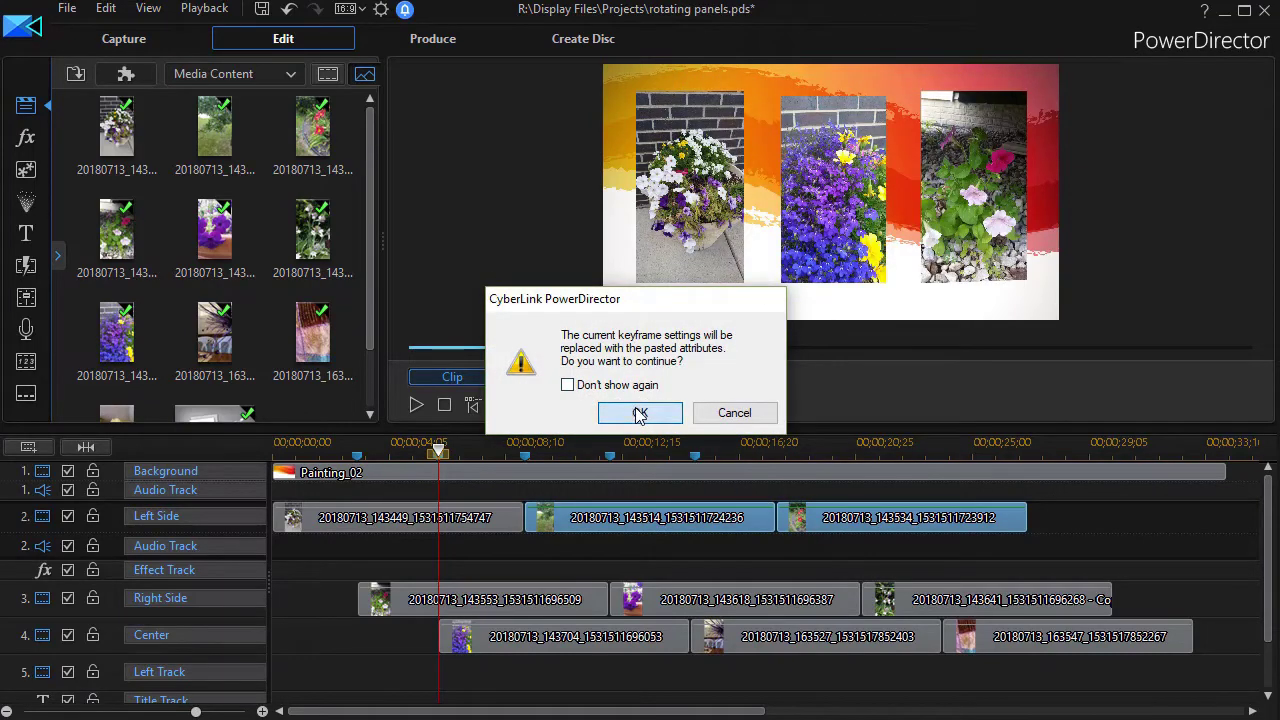
{"action": "left_click", "coordinate": [640, 412]}
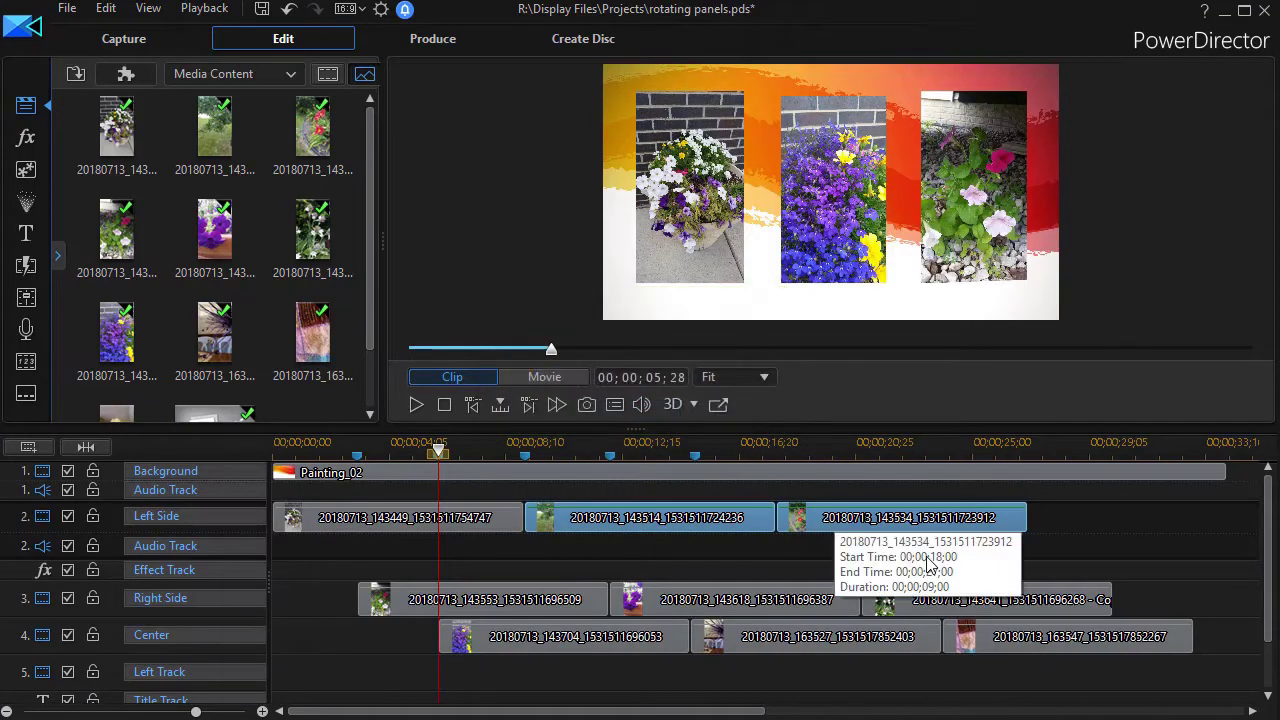
Copy the first Right Side clip's keyframe attributes onto the other two Right Side clips
{"action": "left_click", "coordinate": [545, 597]}
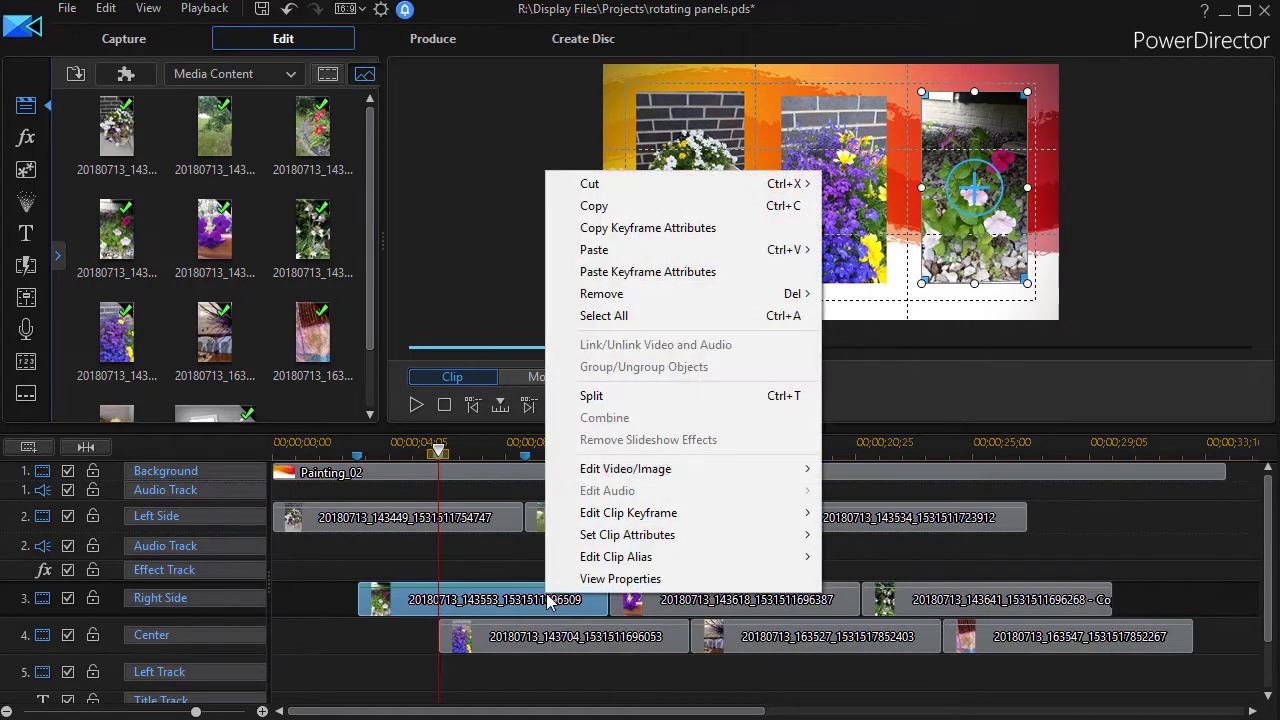
{"action": "left_click", "coordinate": [636, 229]}
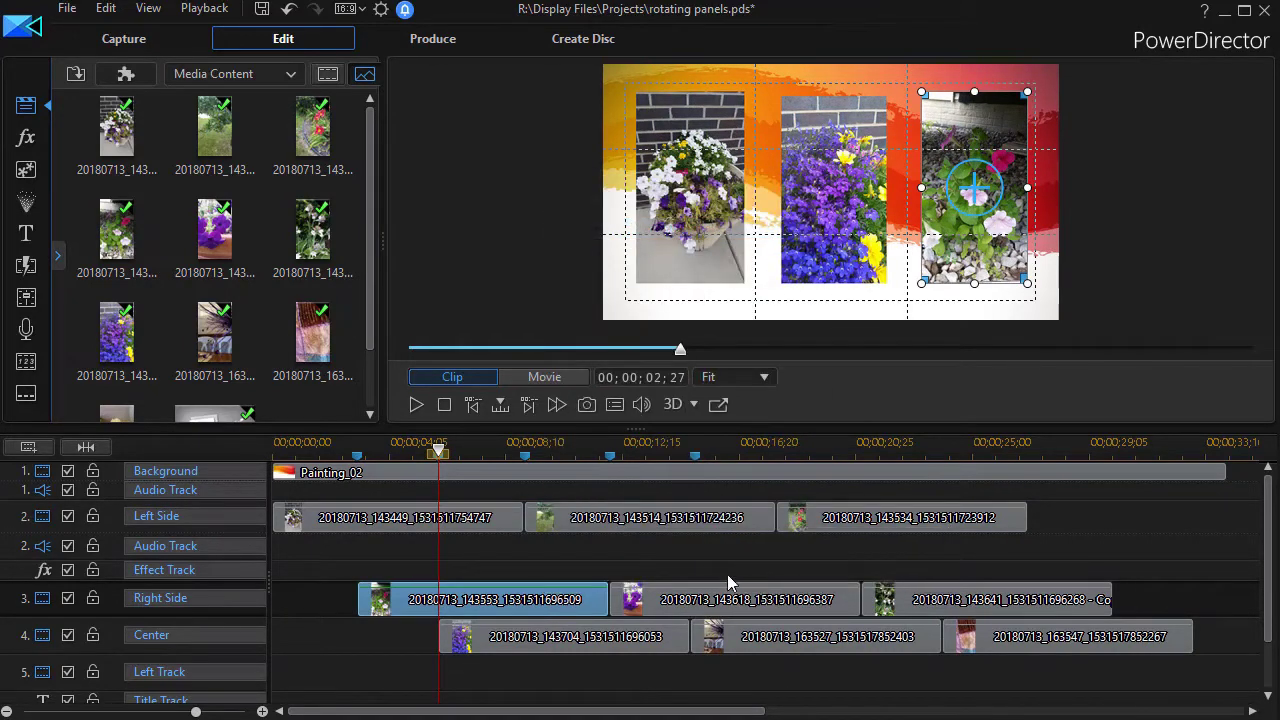
{"action": "left_click_drag", "start_coordinate": [727, 574], "coordinate": [1060, 600]}
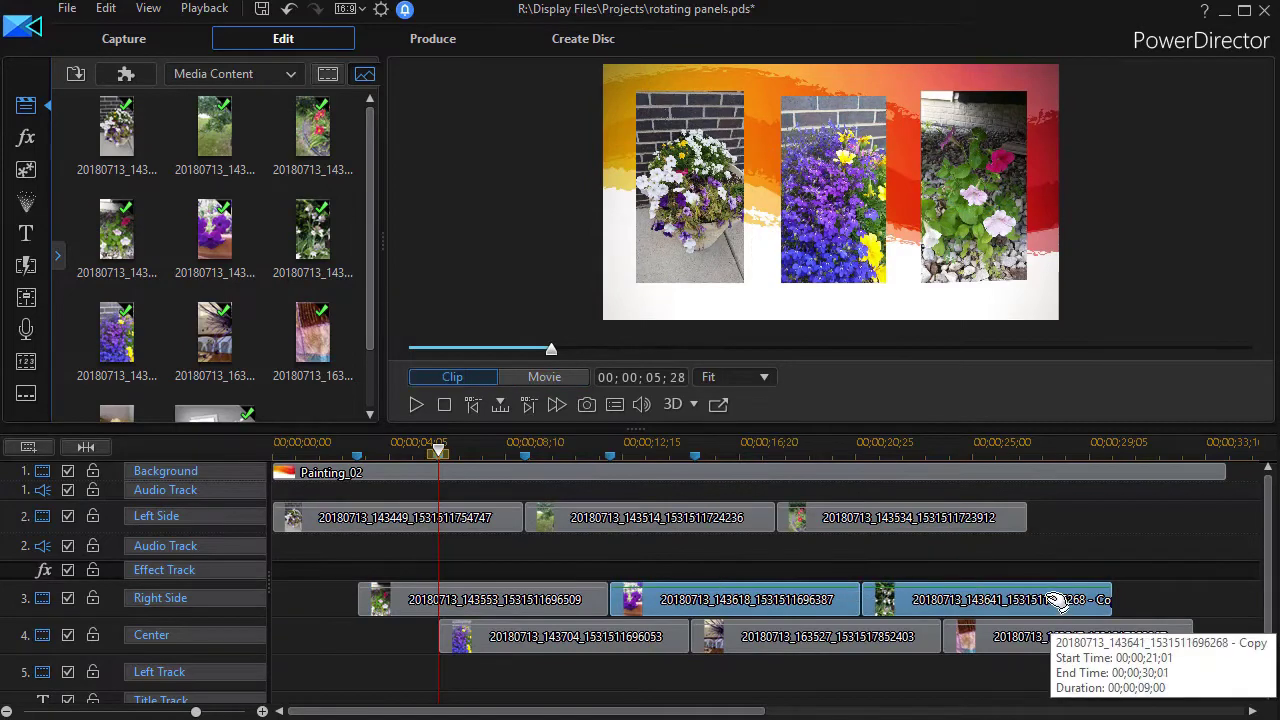
{"action": "right_click", "coordinate": [1060, 600]}
{"action": "left_click", "coordinate": [1121, 160]}
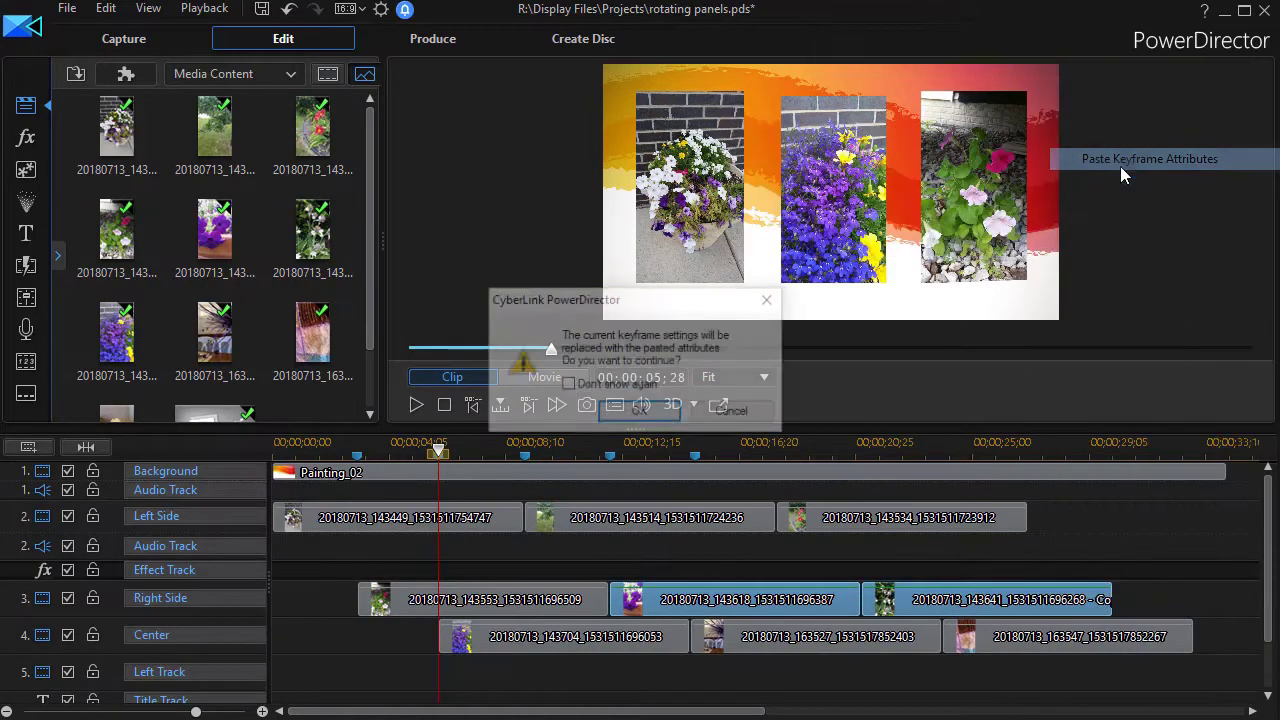
{"action": "left_click", "coordinate": [640, 412]}
Paste the first Center photo's keyframe attributes onto the second and third Center photos
{"action": "left_click", "coordinate": [609, 635]}
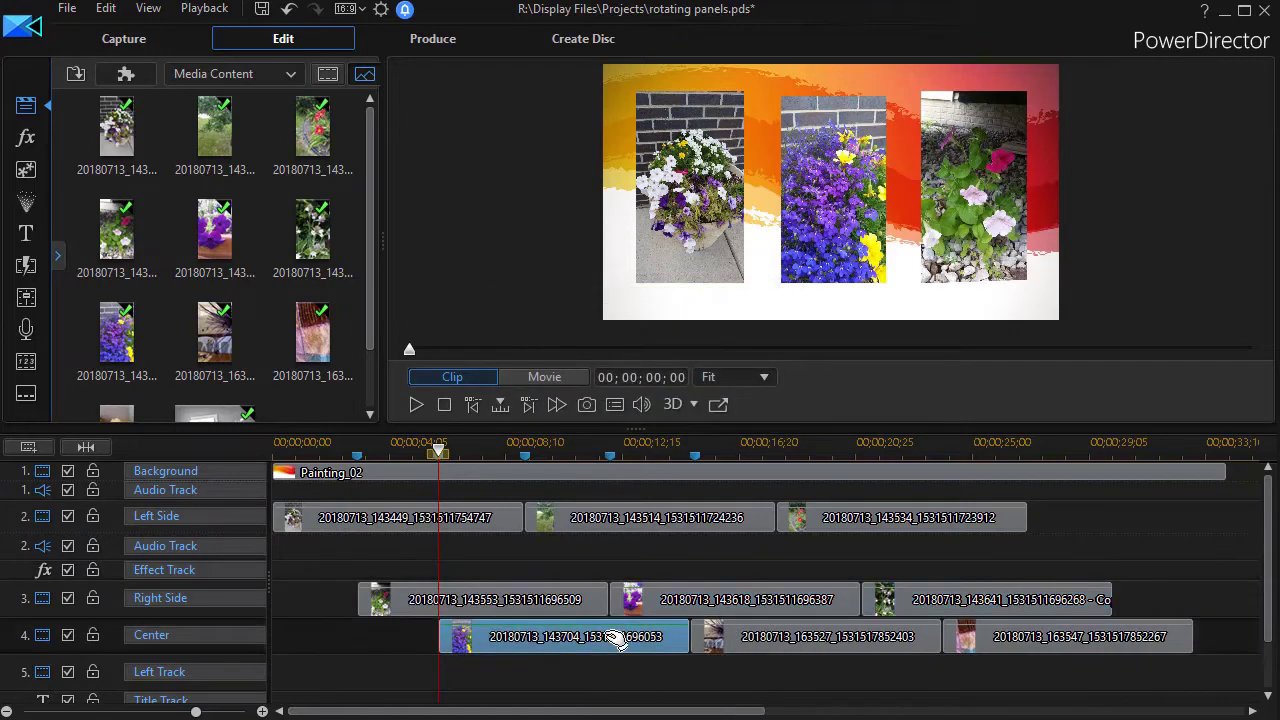
{"action": "right_click", "coordinate": [614, 638]}
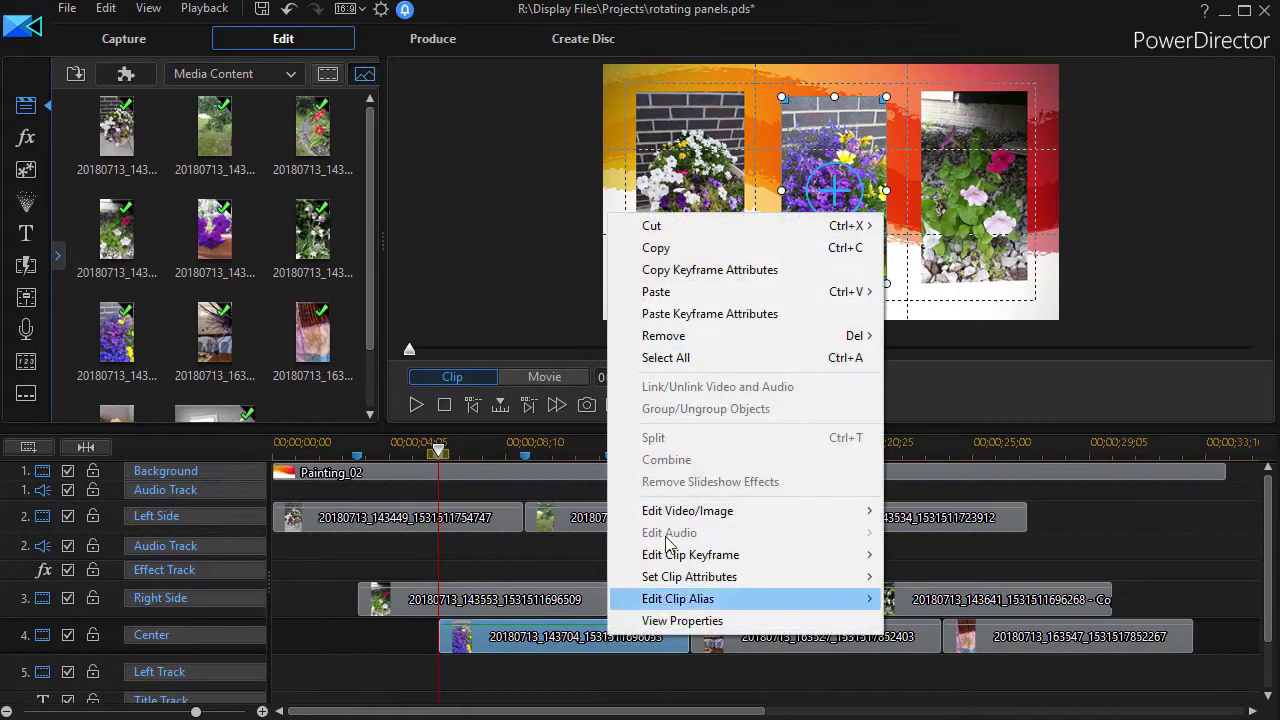
{"action": "left_click", "coordinate": [690, 271]}
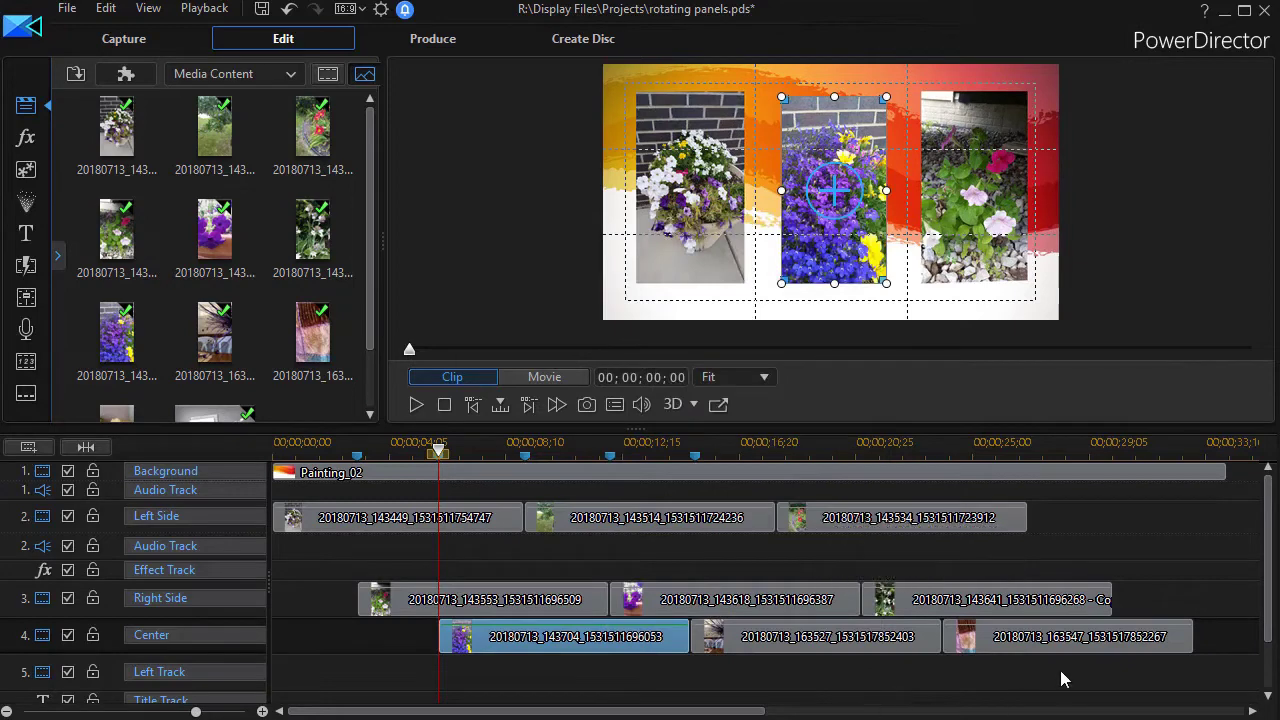
{"action": "left_click_drag", "start_coordinate": [1058, 670], "coordinate": [870, 638]}
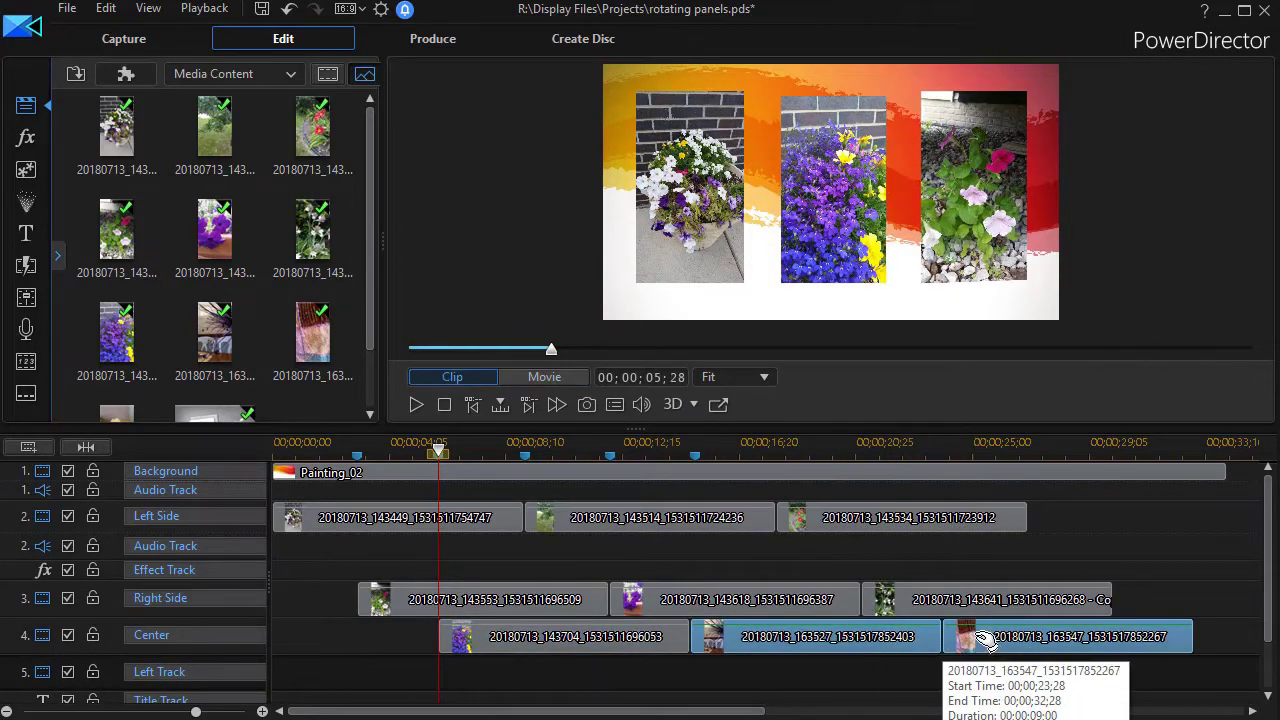
{"action": "right_click", "coordinate": [985, 640]}
{"action": "left_click", "coordinate": [1058, 196]}
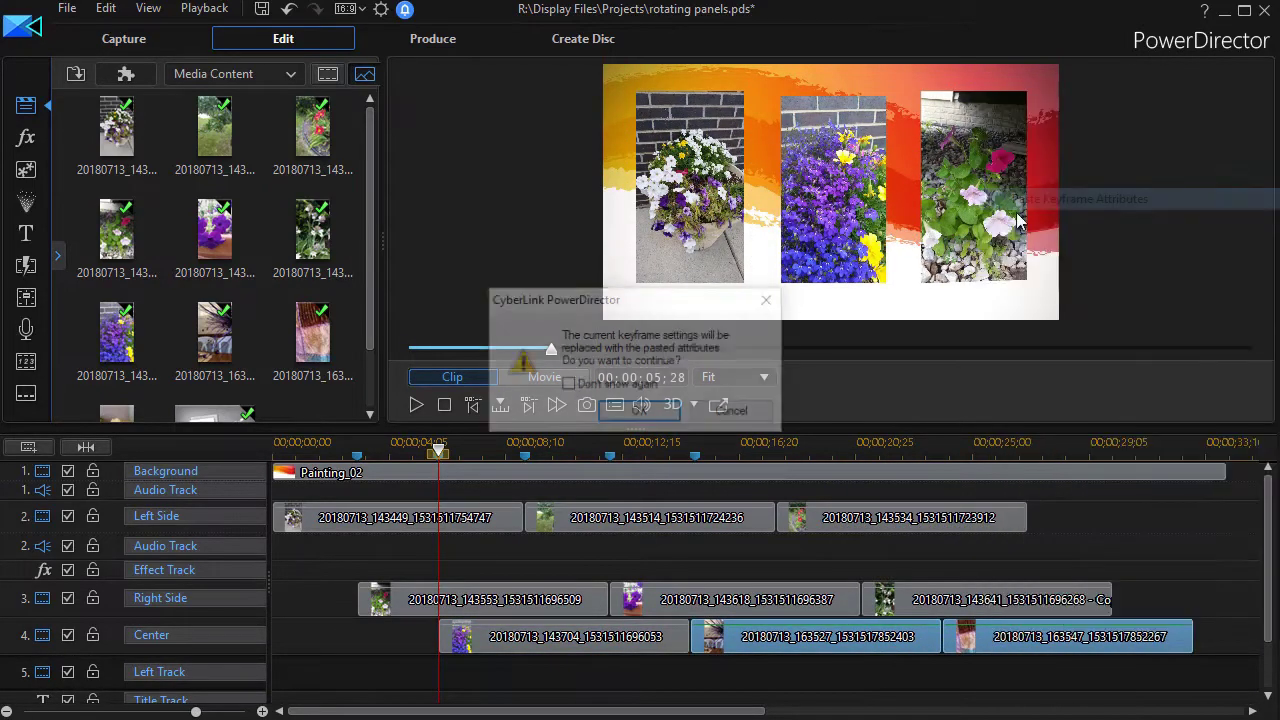
{"action": "left_click", "coordinate": [641, 413]}
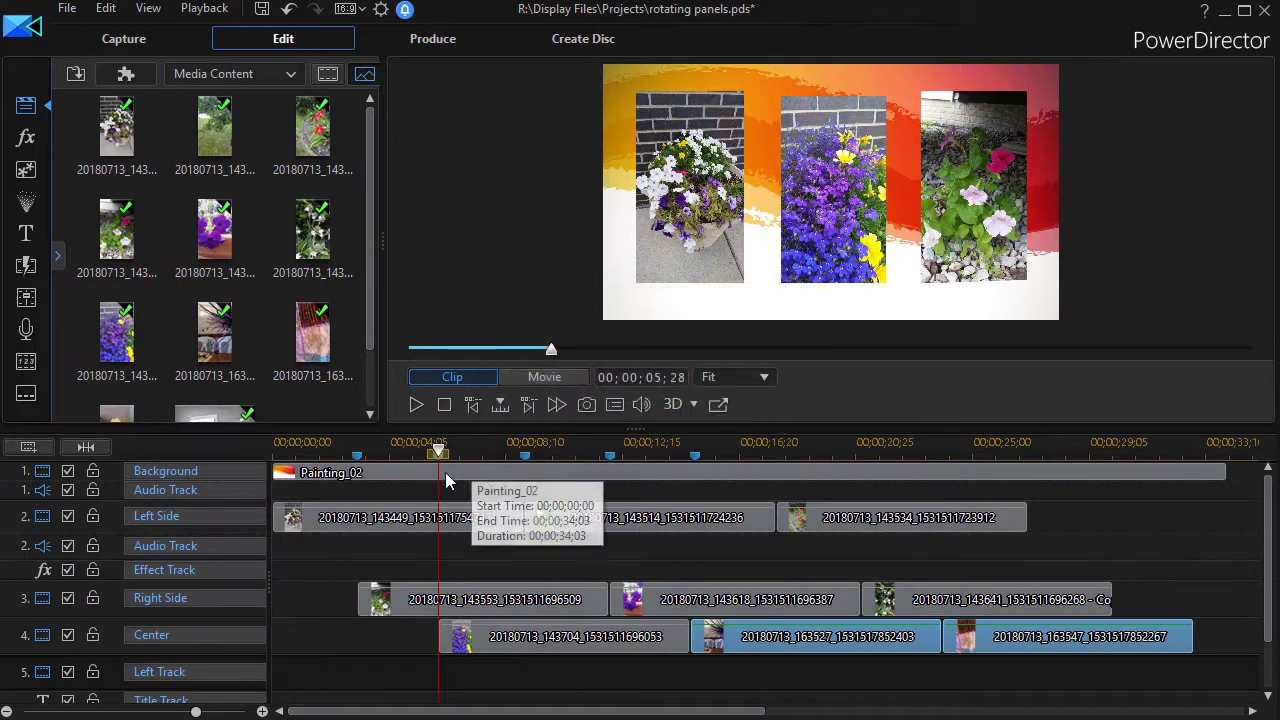
{"action": "left_click_drag", "start_coordinate": [437, 445], "coordinate": [335, 448]}
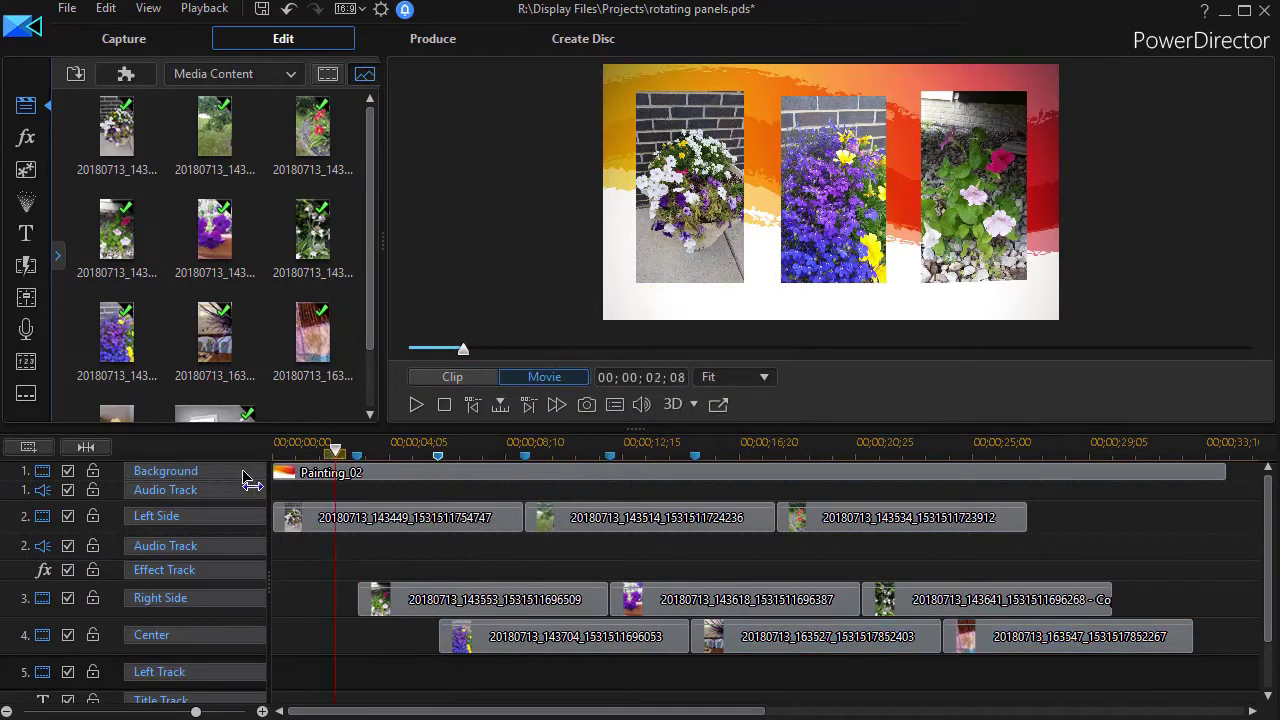
{"action": "key", "text": "Home"}
{"action": "left_click", "coordinate": [282, 471]}
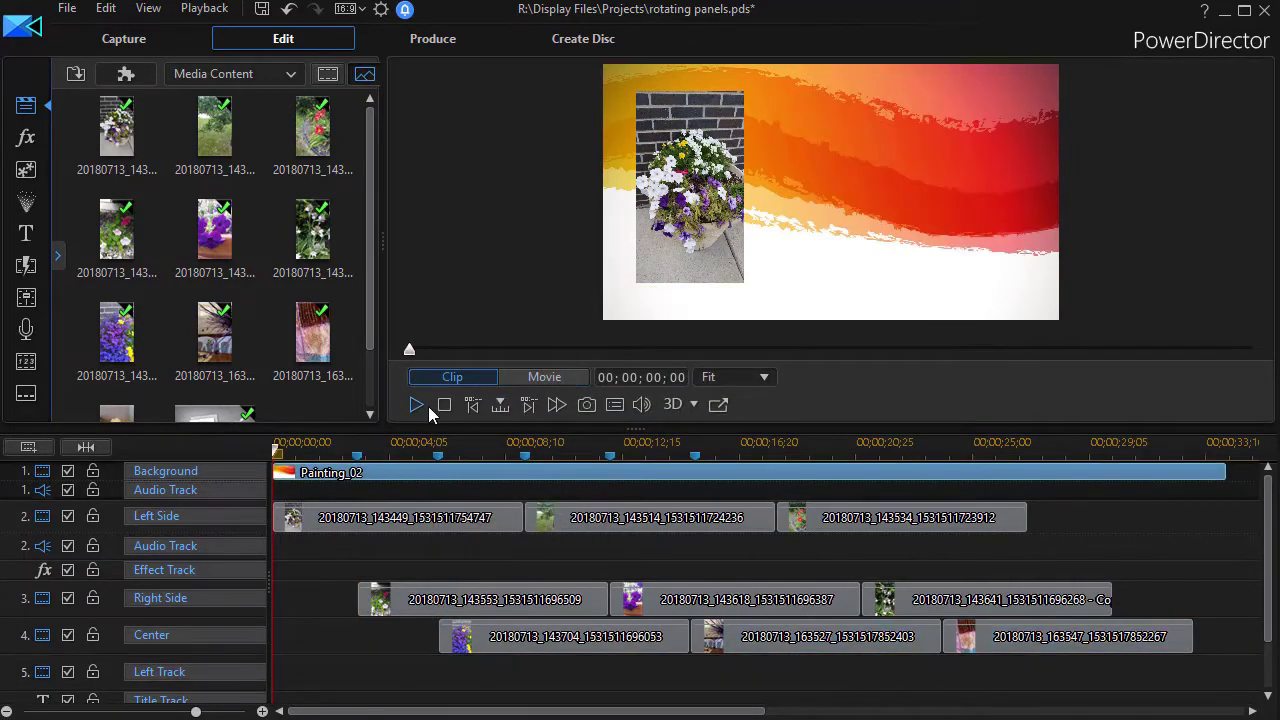
{"action": "left_click", "coordinate": [523, 376]}
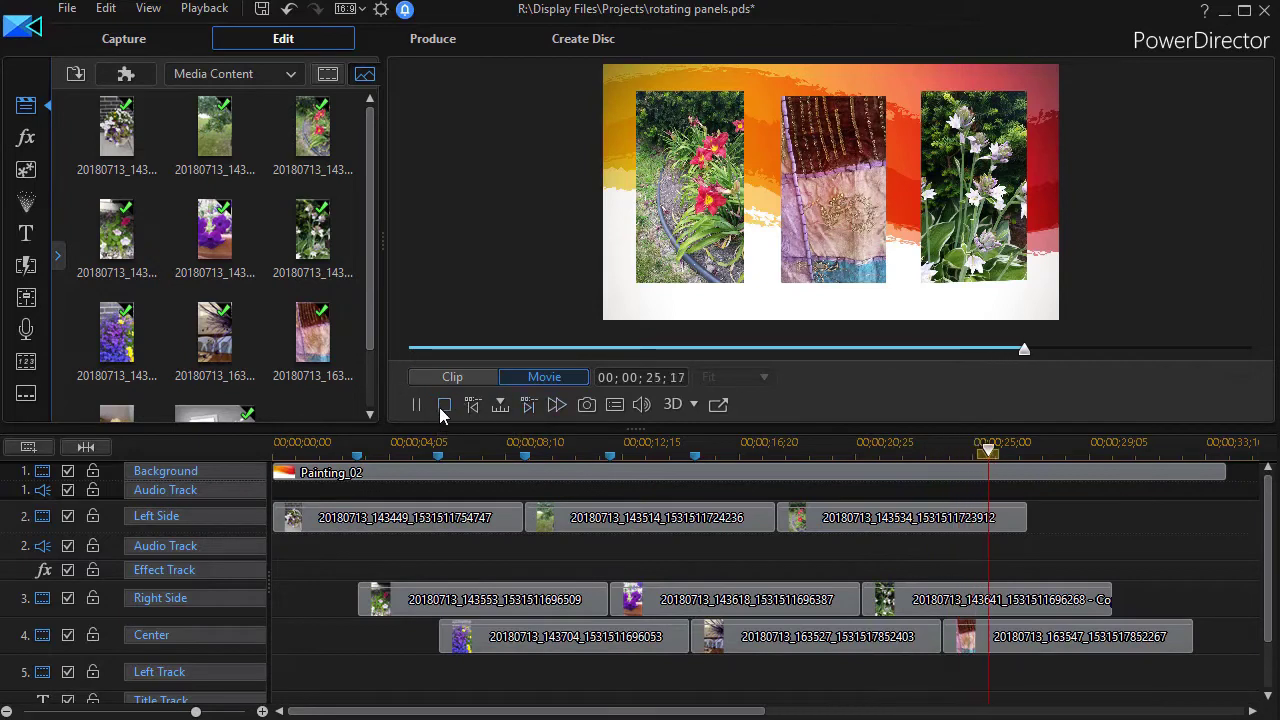
{"action": "left_click", "coordinate": [416, 404]}
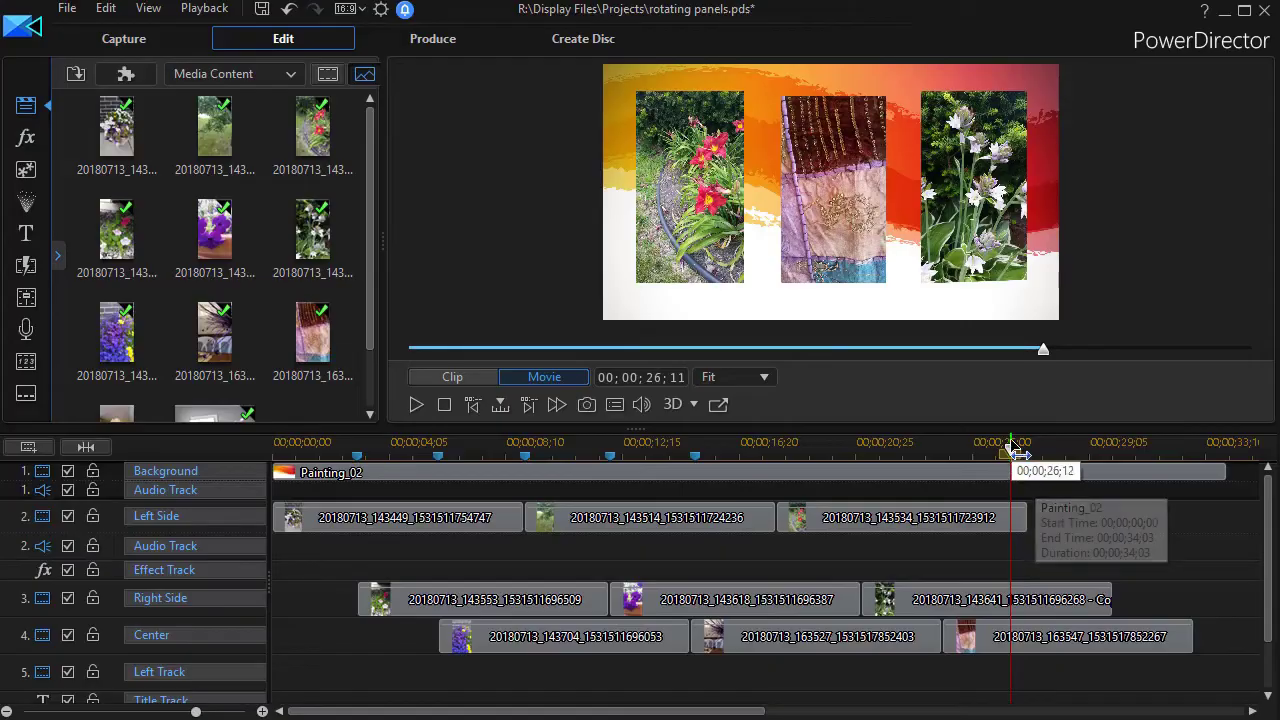
{"action": "left_click_drag", "start_coordinate": [1010, 455], "coordinate": [217, 563]}
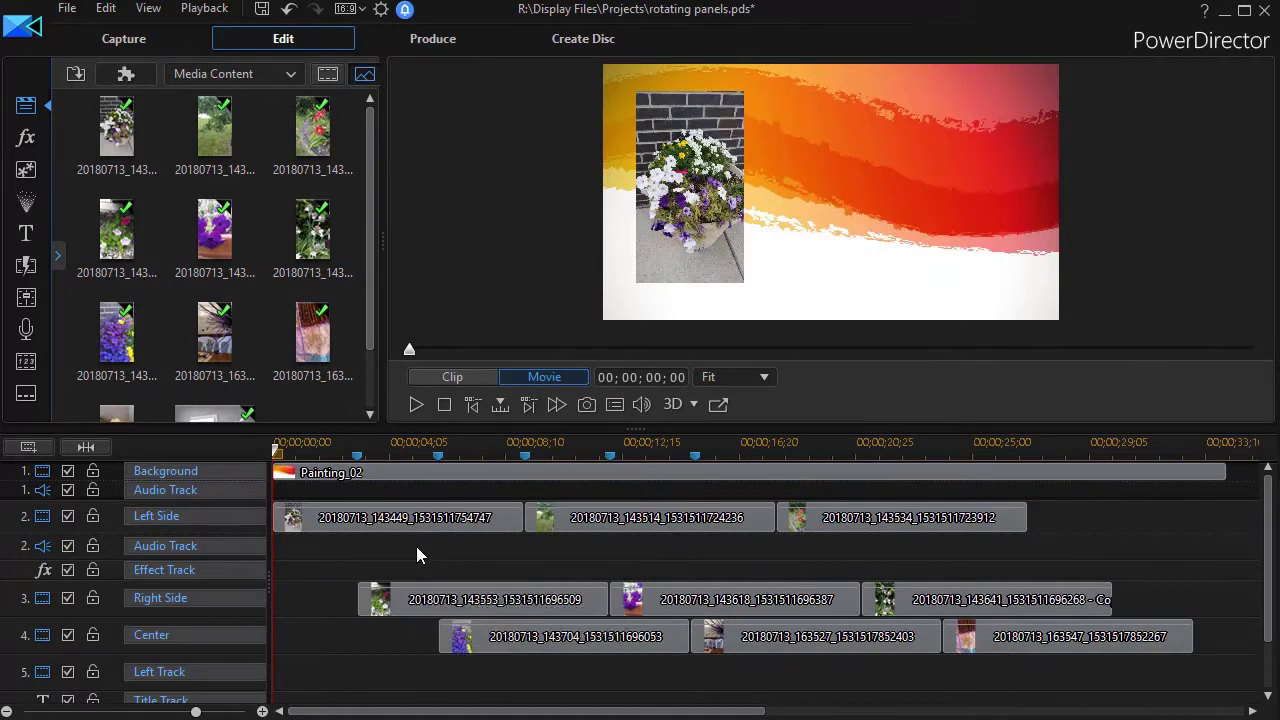
Keyframe the first Left Side photo's final placement at 1;18, then start it shrunk, tilted and offscreen left
{"action": "left_click", "coordinate": [427, 518]}
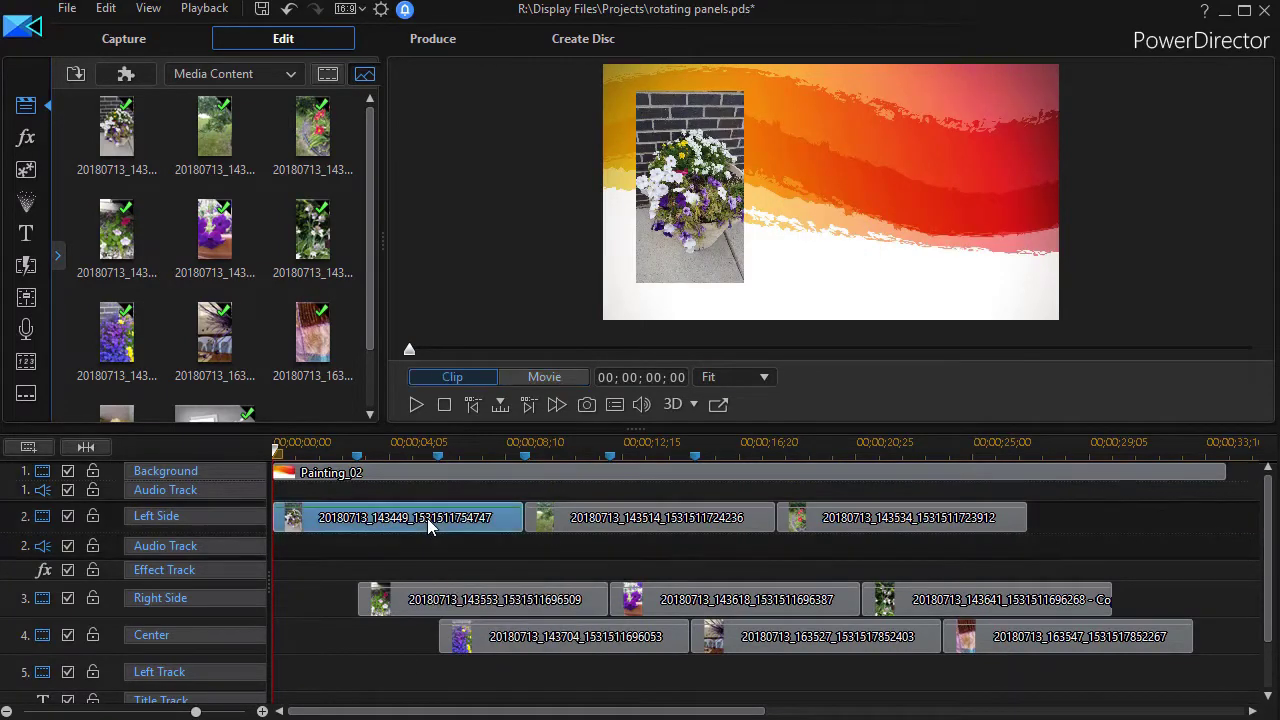
{"action": "left_click_drag", "start_coordinate": [436, 522], "coordinate": [432, 527]}
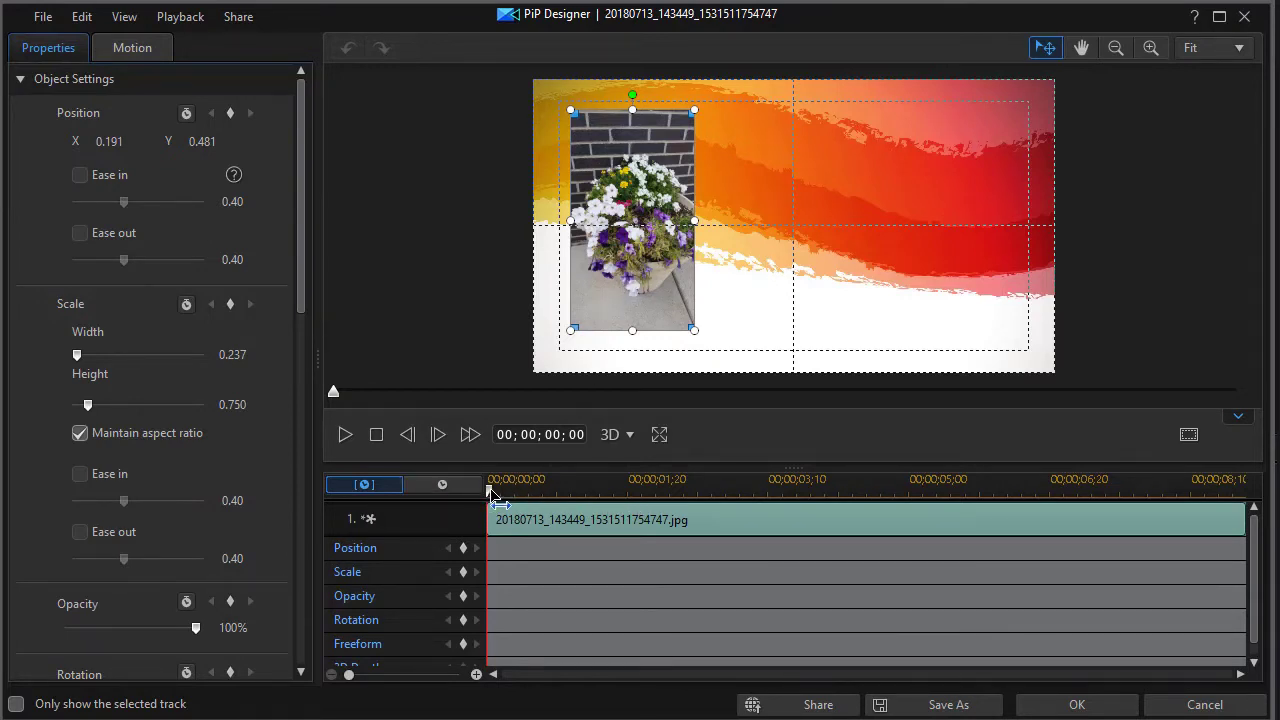
{"action": "left_click_drag", "start_coordinate": [495, 497], "coordinate": [660, 519]}
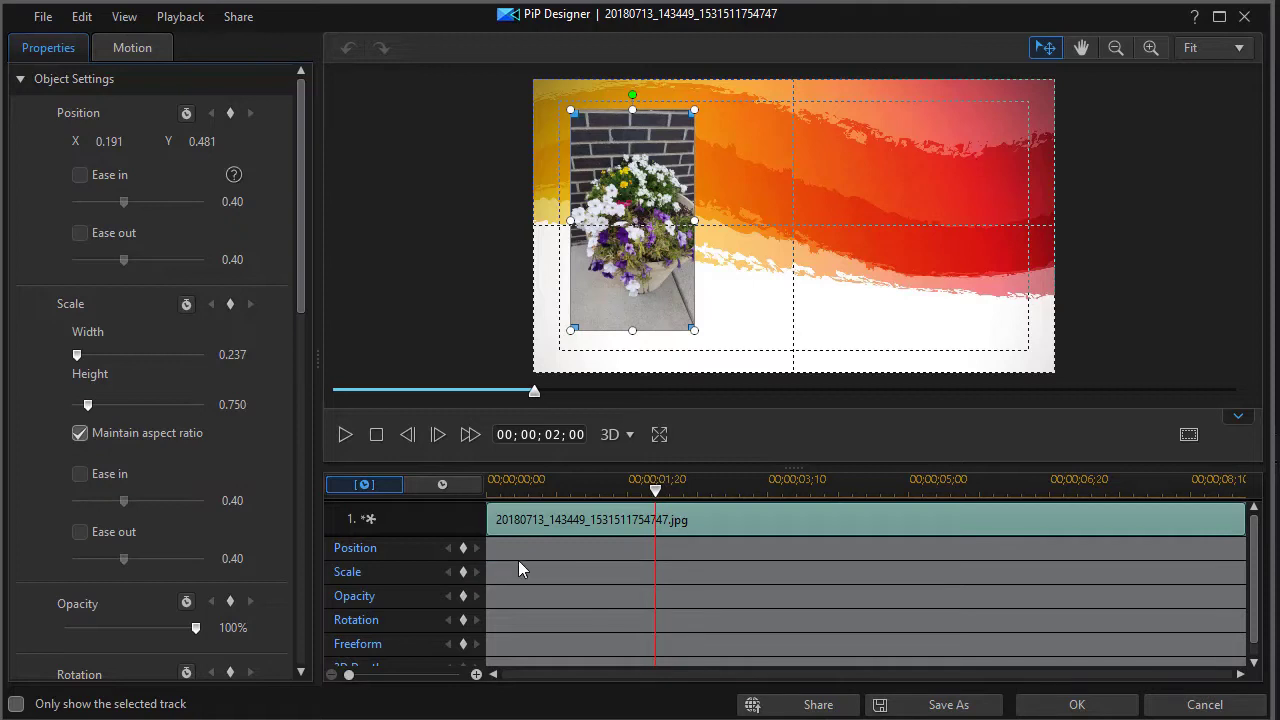
{"action": "left_click", "coordinate": [463, 548]}
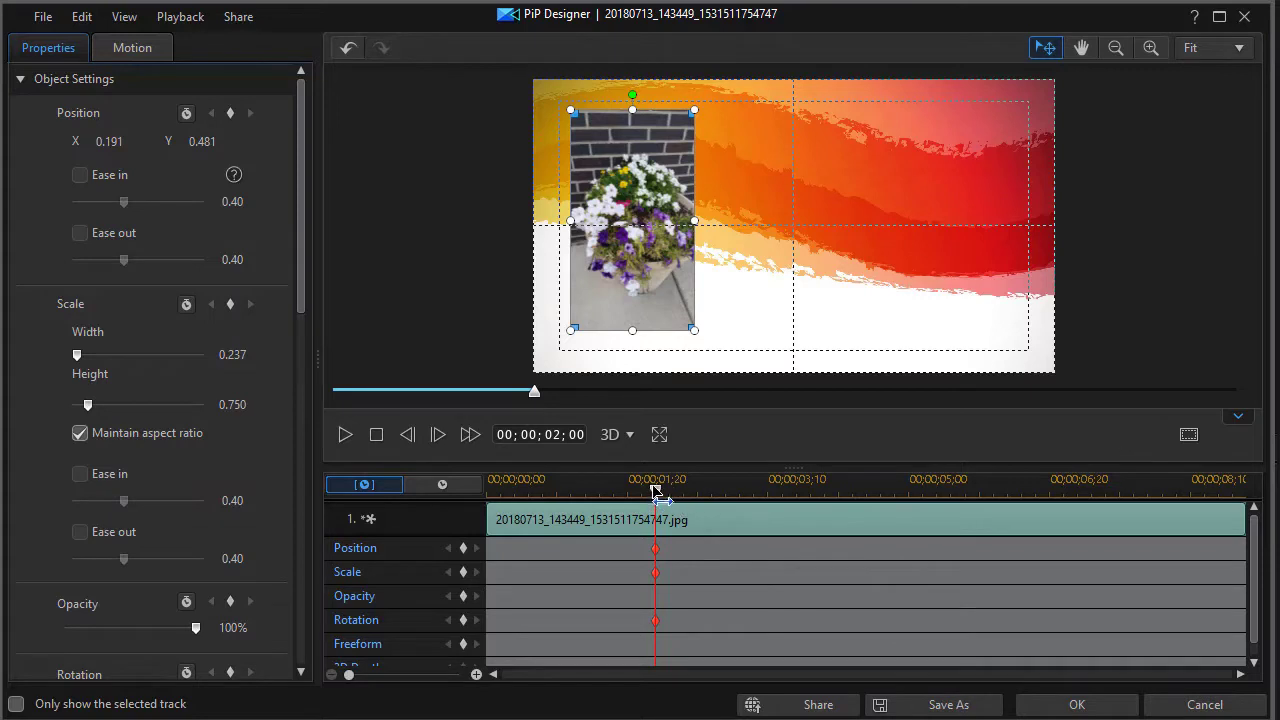
{"action": "left_click_drag", "start_coordinate": [657, 491], "coordinate": [467, 509]}
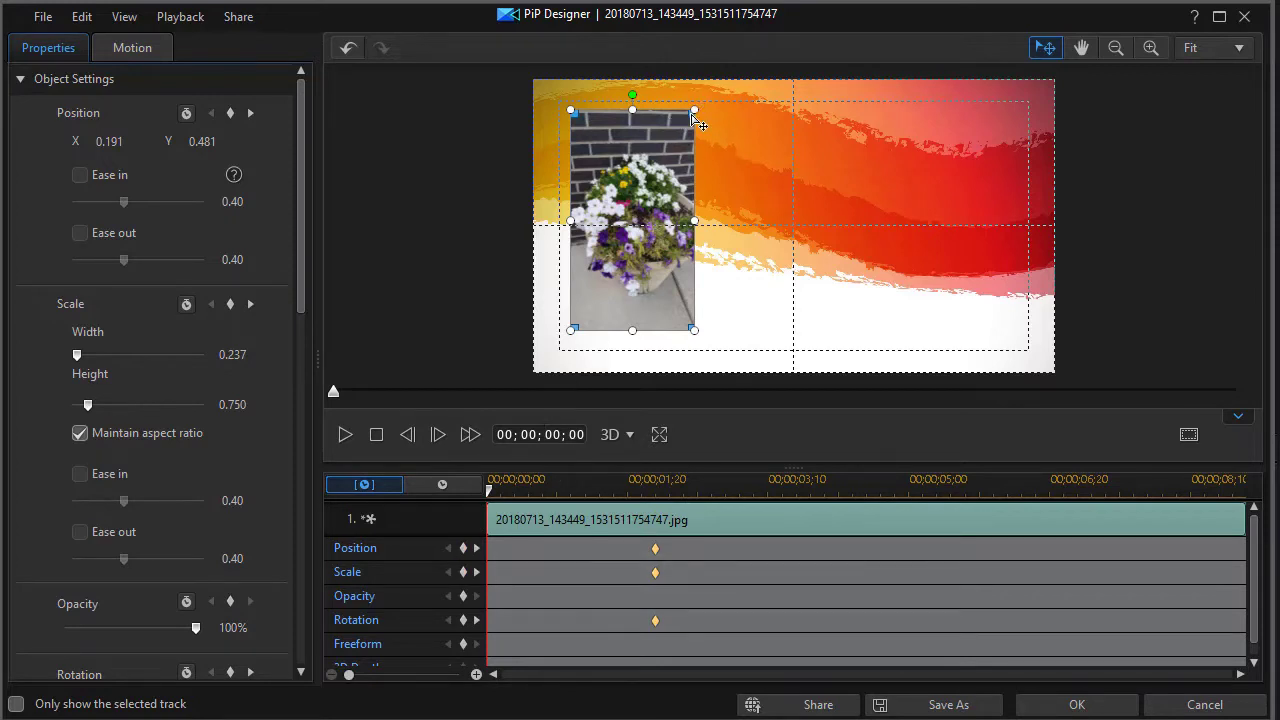
{"action": "left_click_drag", "start_coordinate": [695, 110], "coordinate": [391, 286]}
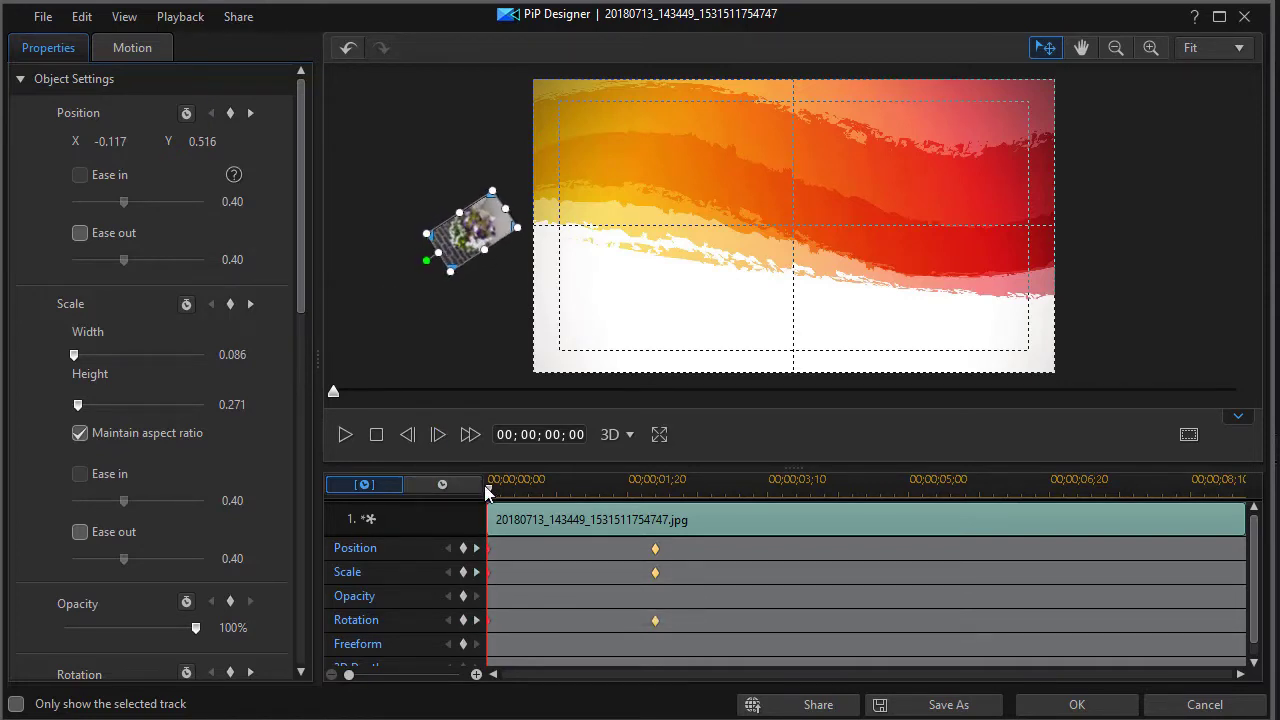
{"action": "left_click", "coordinate": [344, 436]}
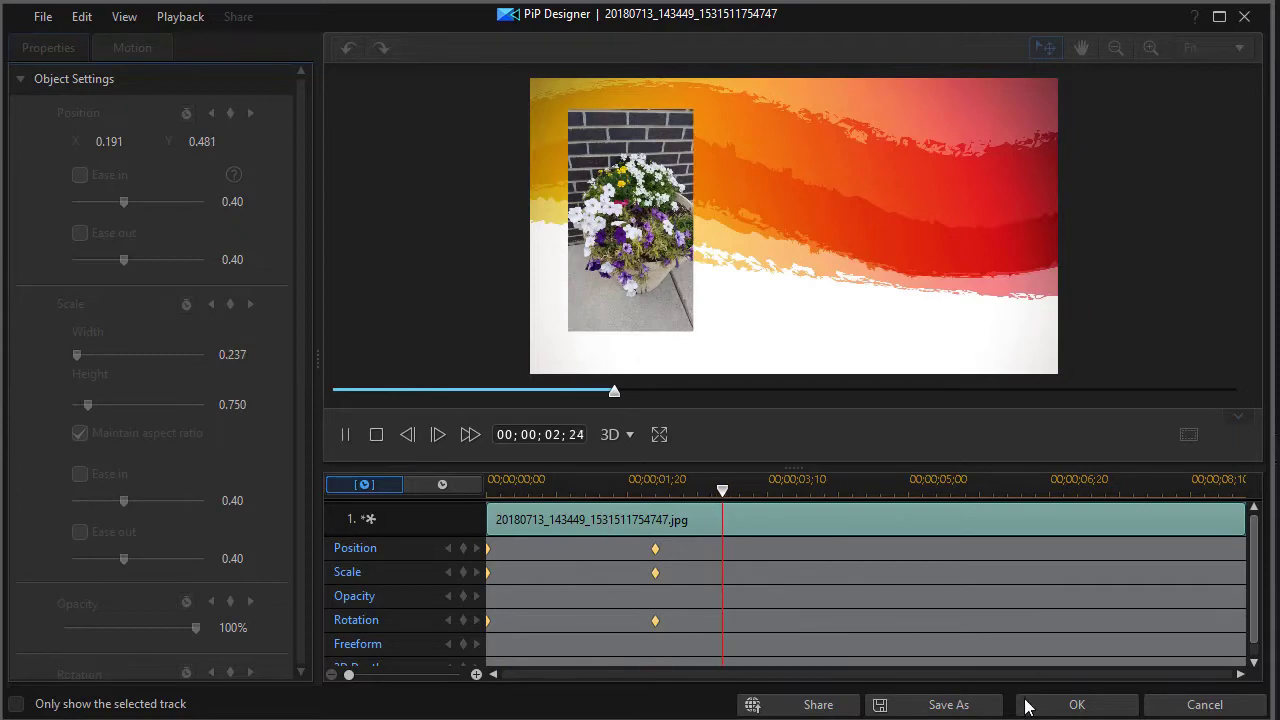
{"action": "left_click", "coordinate": [1074, 705]}
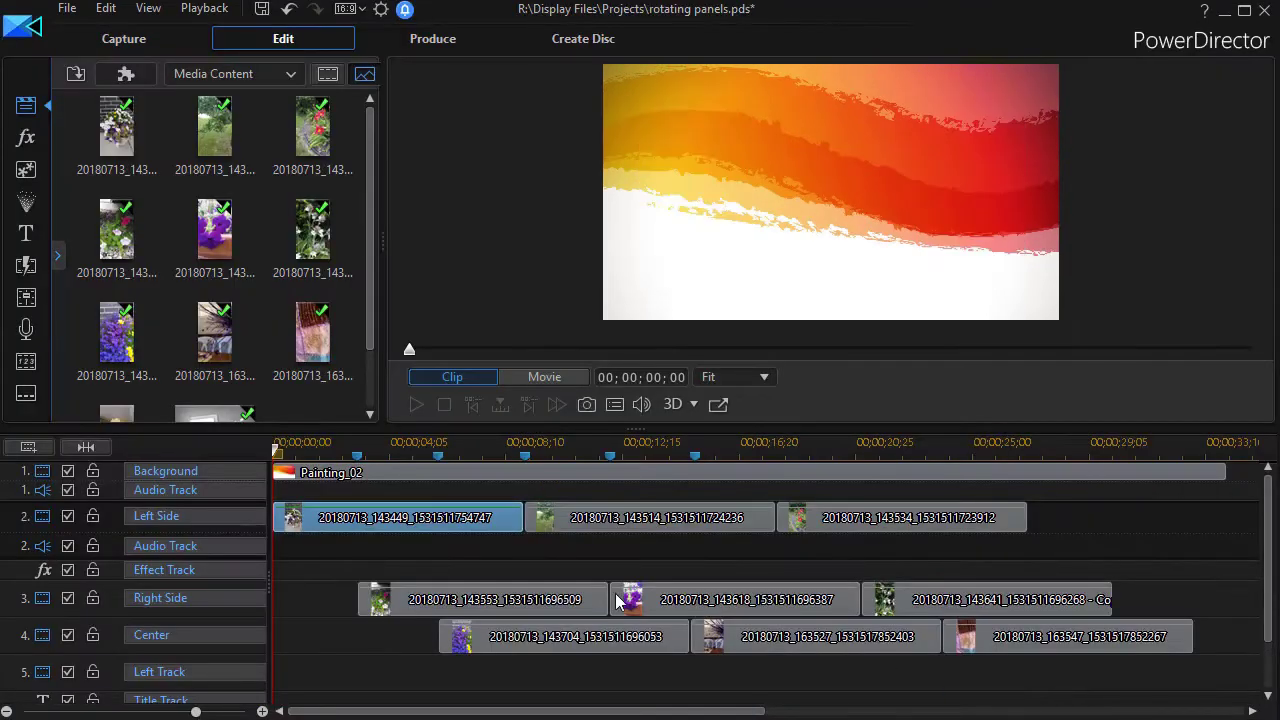
Paste the first Left Side photo's keyframe animation onto the second and third Left Side photos
{"action": "right_click", "coordinate": [467, 526]}
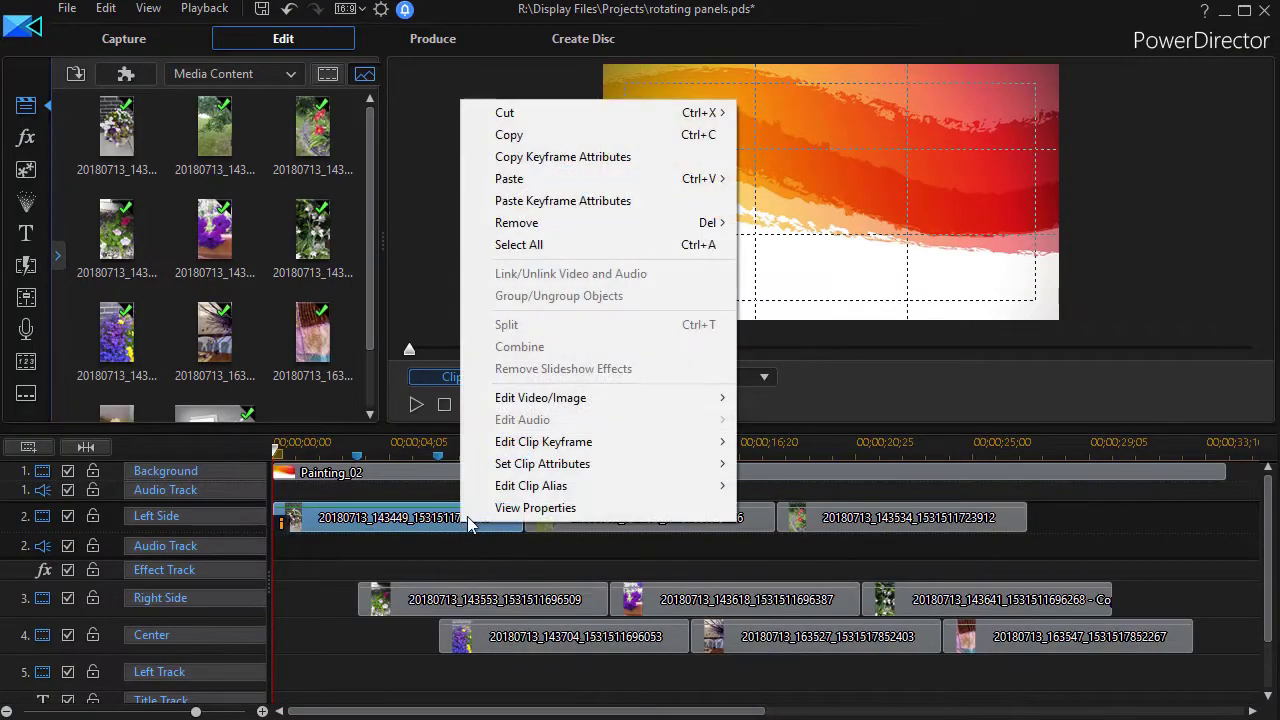
{"action": "left_click", "coordinate": [530, 158]}
{"action": "left_click", "coordinate": [826, 520]}
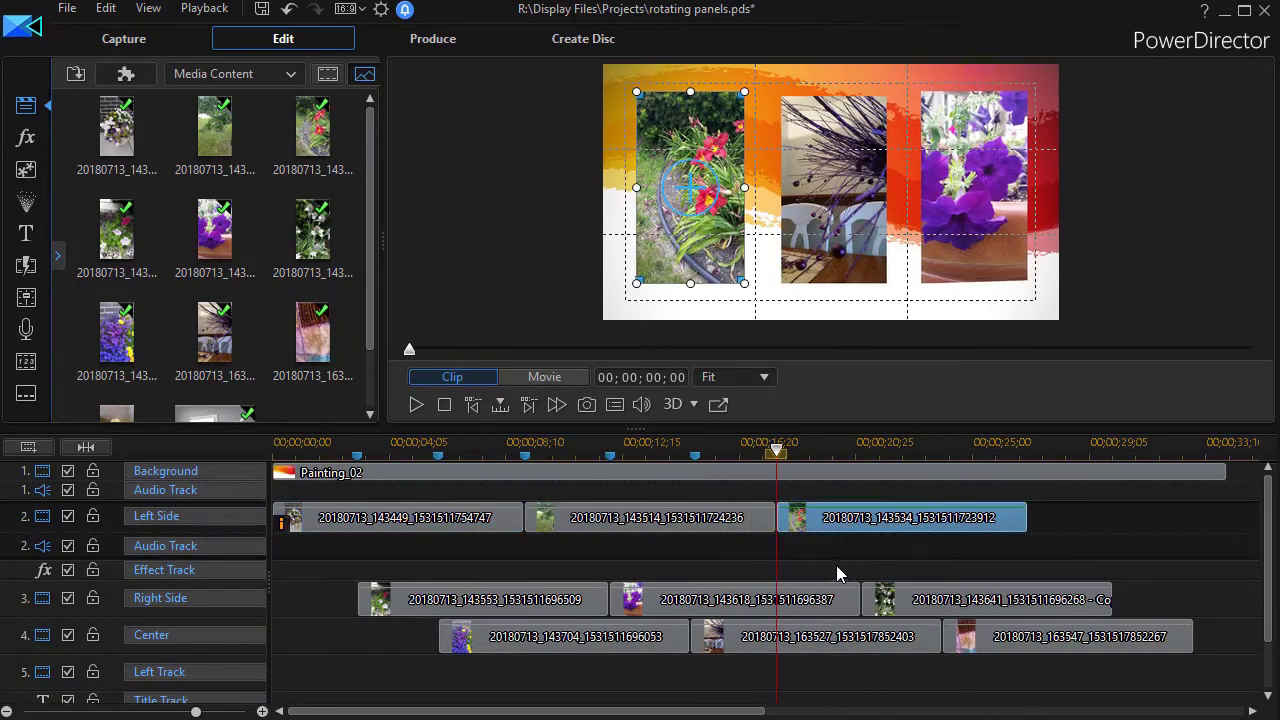
{"action": "left_click_drag", "start_coordinate": [829, 548], "coordinate": [725, 516]}
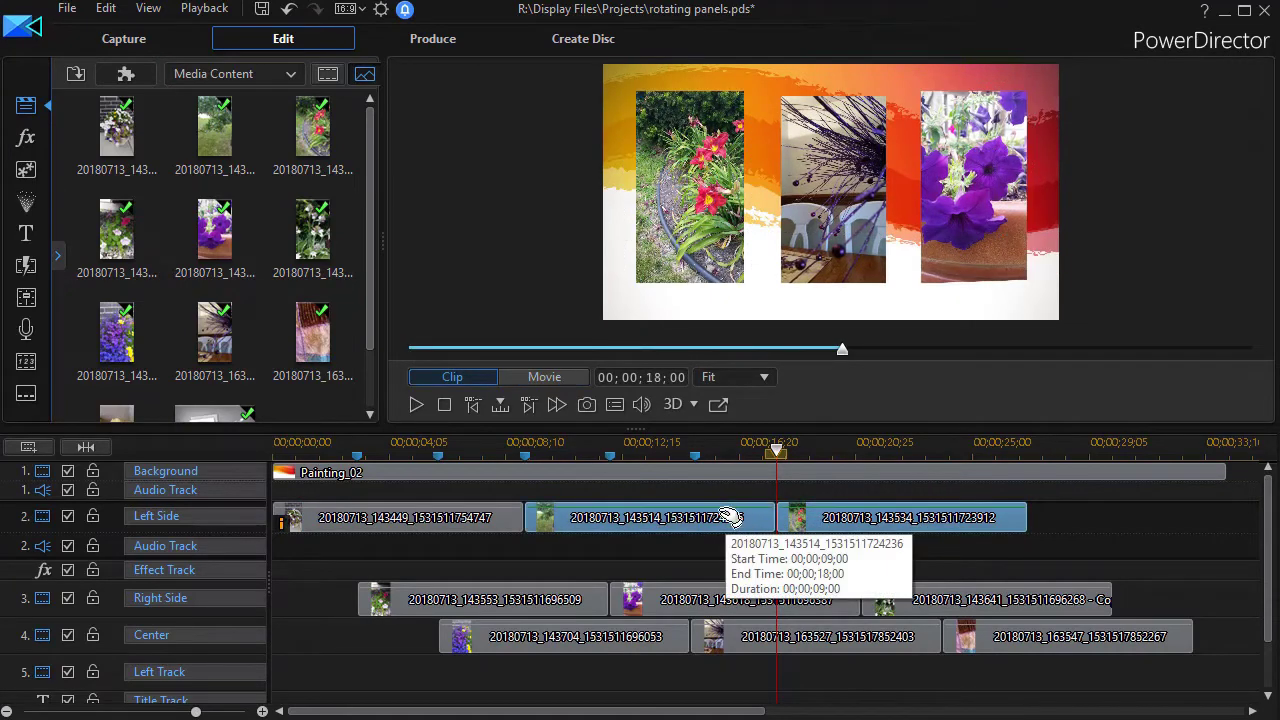
{"action": "right_click", "coordinate": [714, 517]}
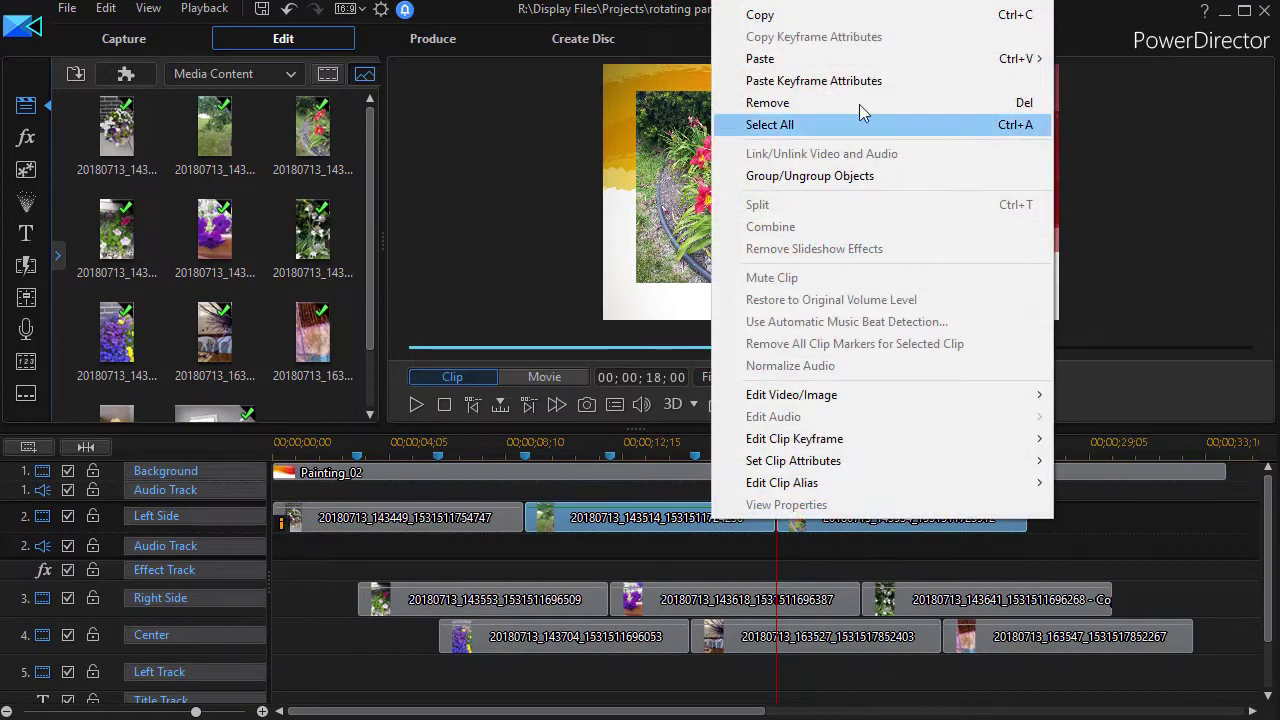
{"action": "left_click", "coordinate": [838, 83]}
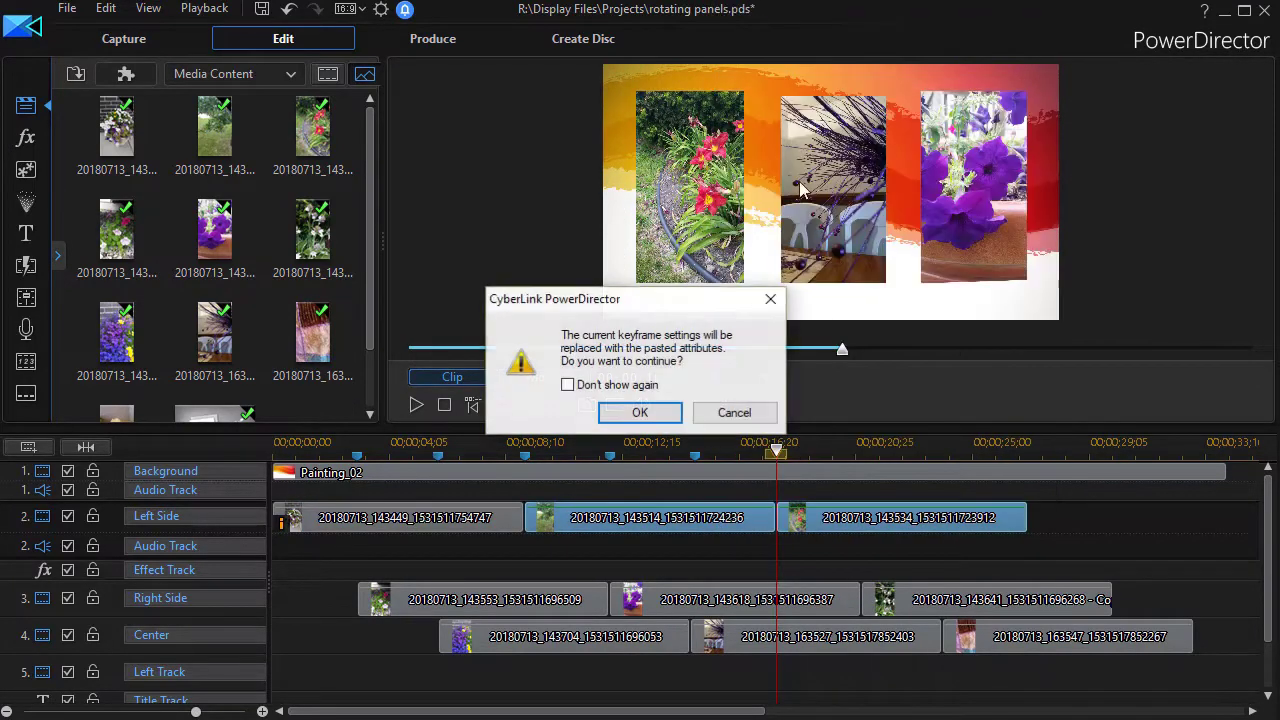
{"action": "left_click", "coordinate": [641, 420]}
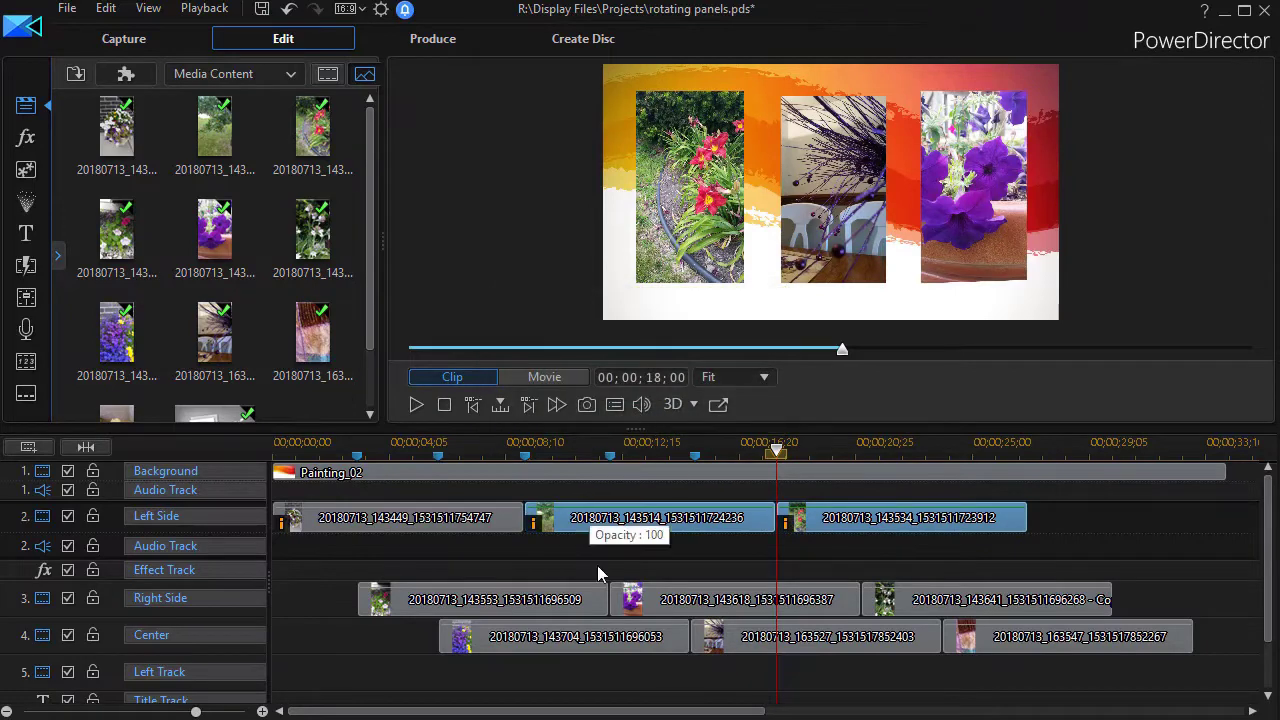
{"action": "left_click", "coordinate": [464, 599]}
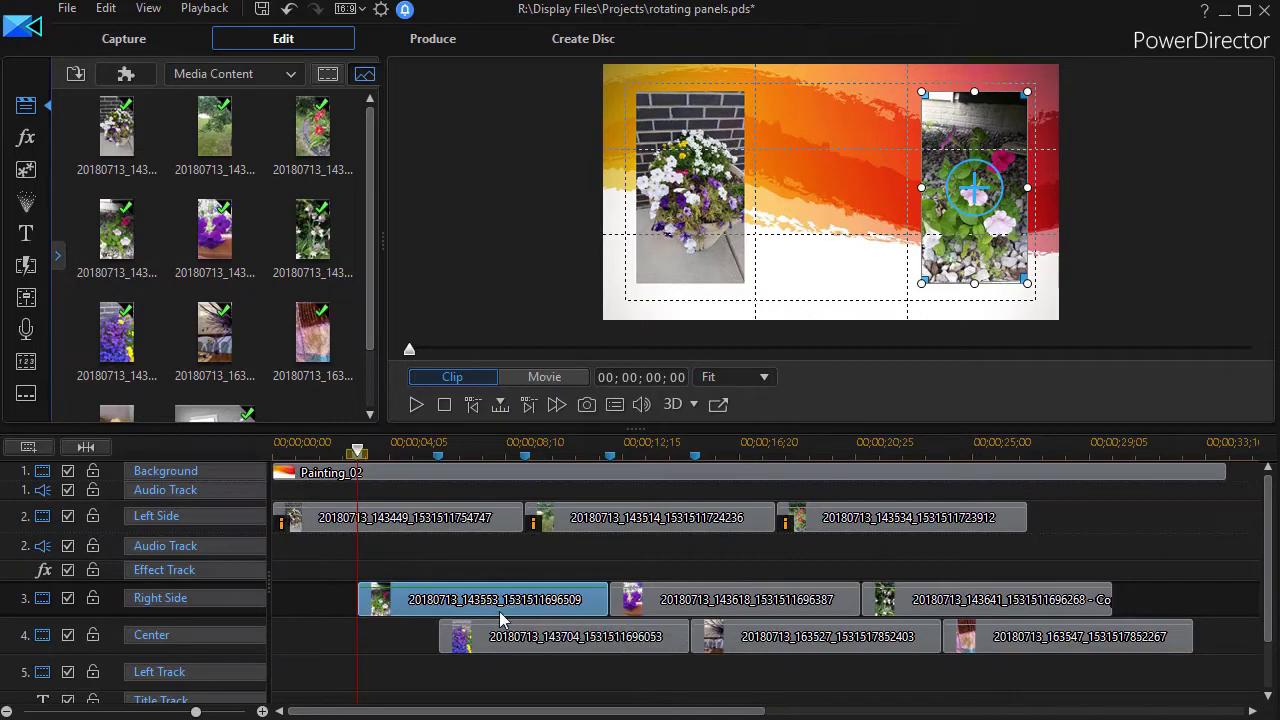
Keyframe the first Right Side photo at 2 seconds, then start it half-size, offscreen right, rotated about 130°
{"action": "double_click", "coordinate": [500, 611]}
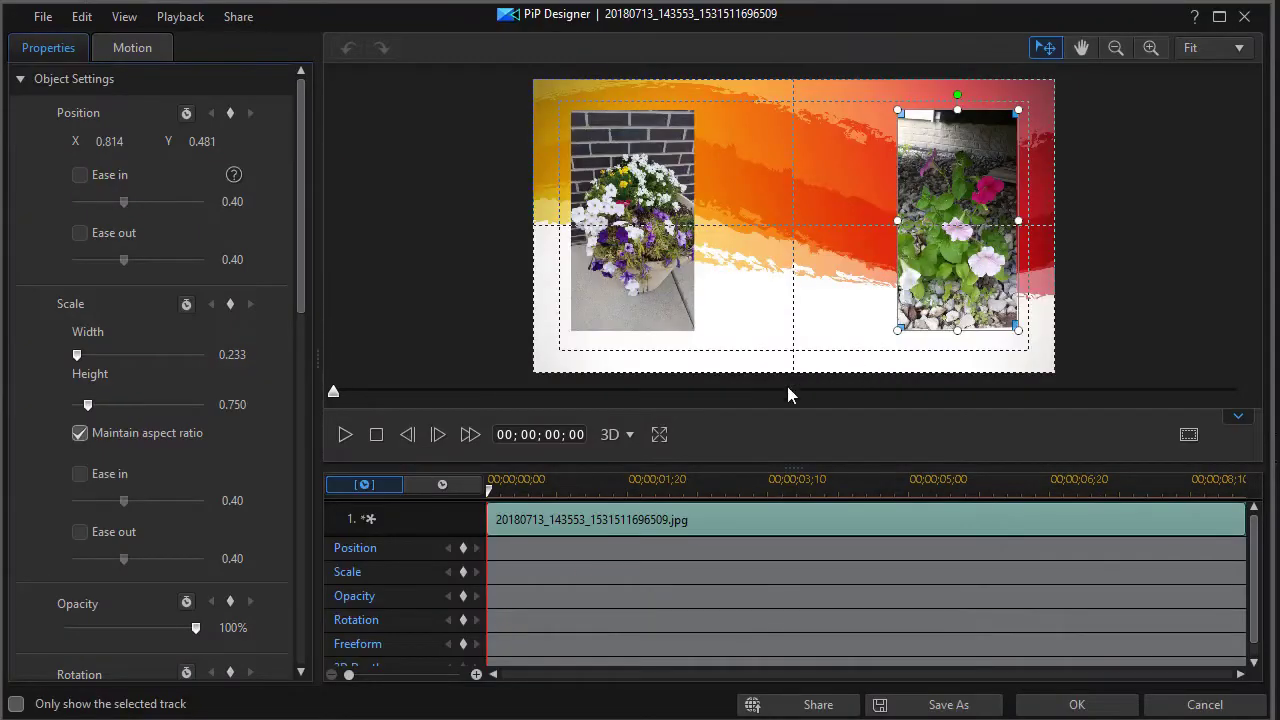
{"action": "left_click", "coordinate": [496, 490]}
{"action": "left_click_drag", "start_coordinate": [497, 497], "coordinate": [652, 515]}
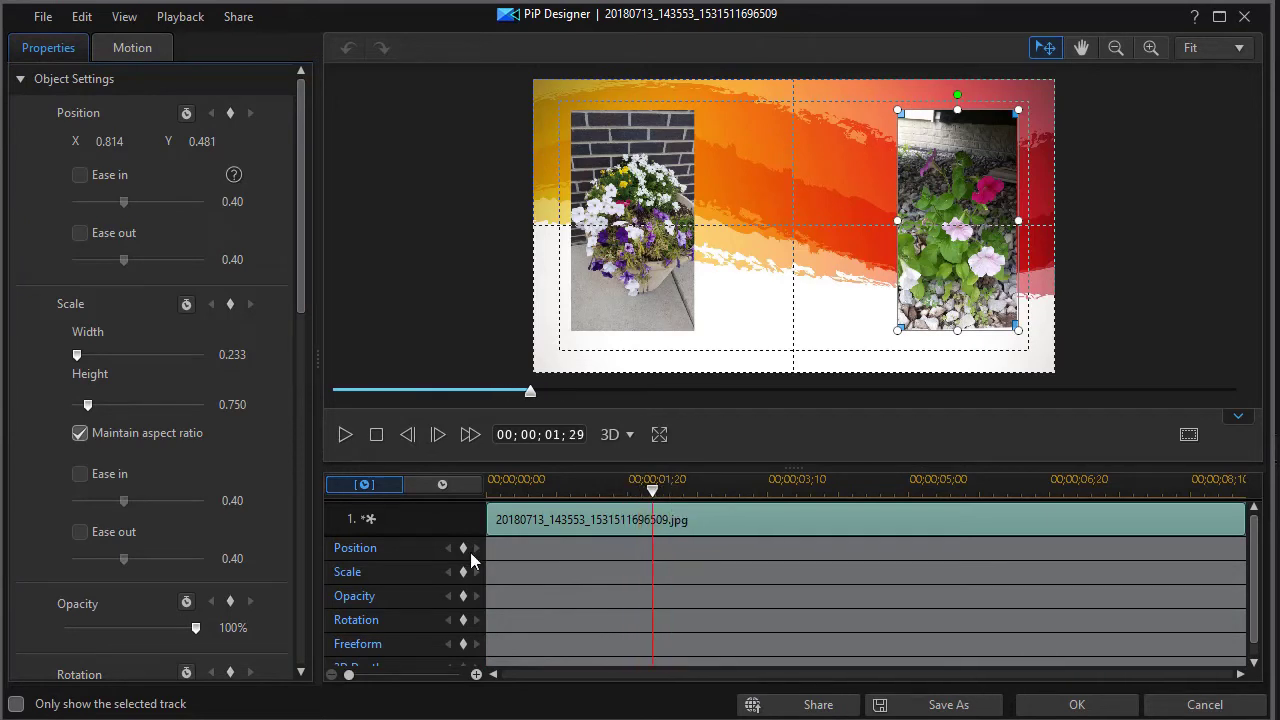
{"action": "left_click", "coordinate": [463, 549]}
{"action": "left_click_drag", "start_coordinate": [652, 490], "coordinate": [484, 500]}
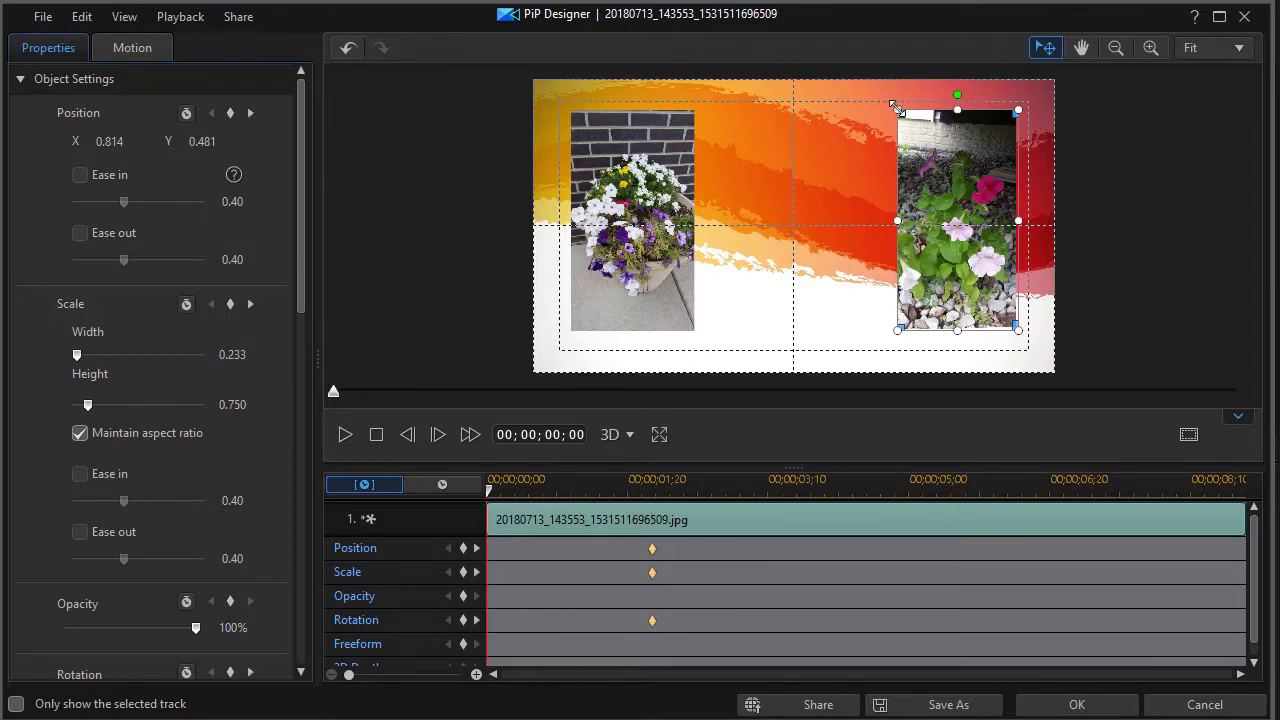
{"action": "left_click_drag", "start_coordinate": [896, 107], "coordinate": [955, 213]}
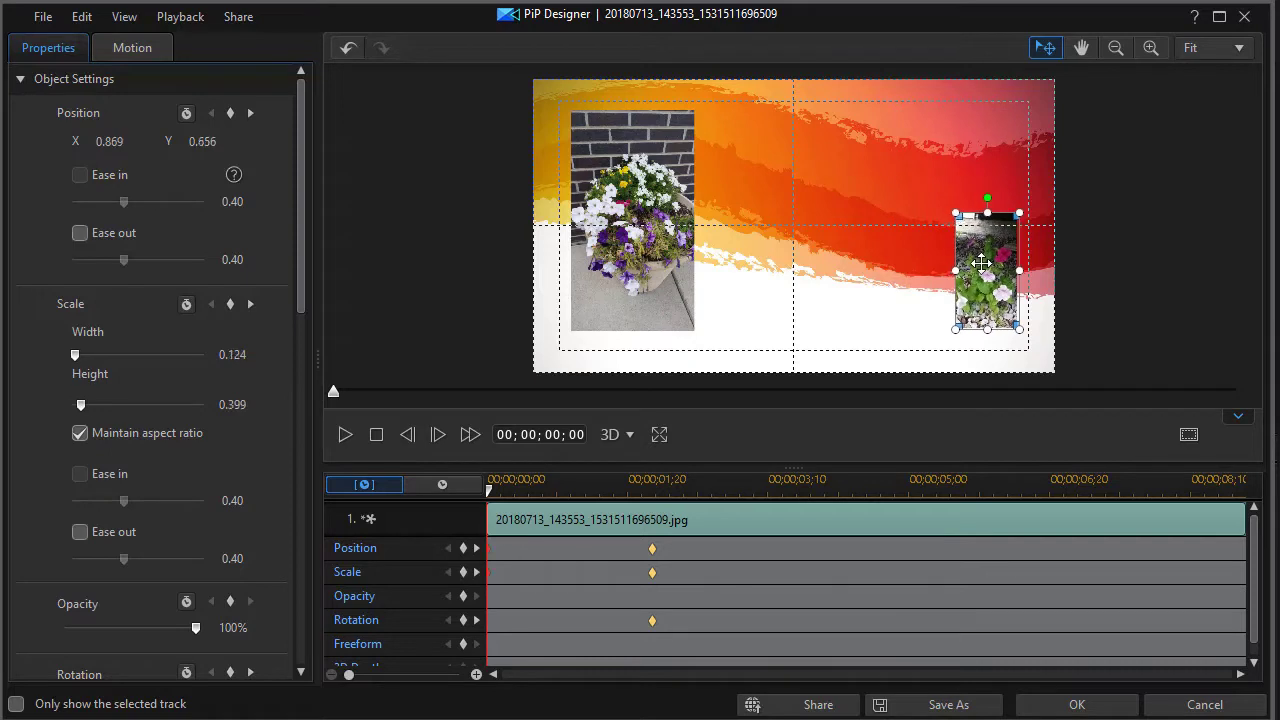
{"action": "left_click_drag", "start_coordinate": [981, 262], "coordinate": [1141, 226]}
{"action": "left_click_drag", "start_coordinate": [1147, 160], "coordinate": [1206, 279]}
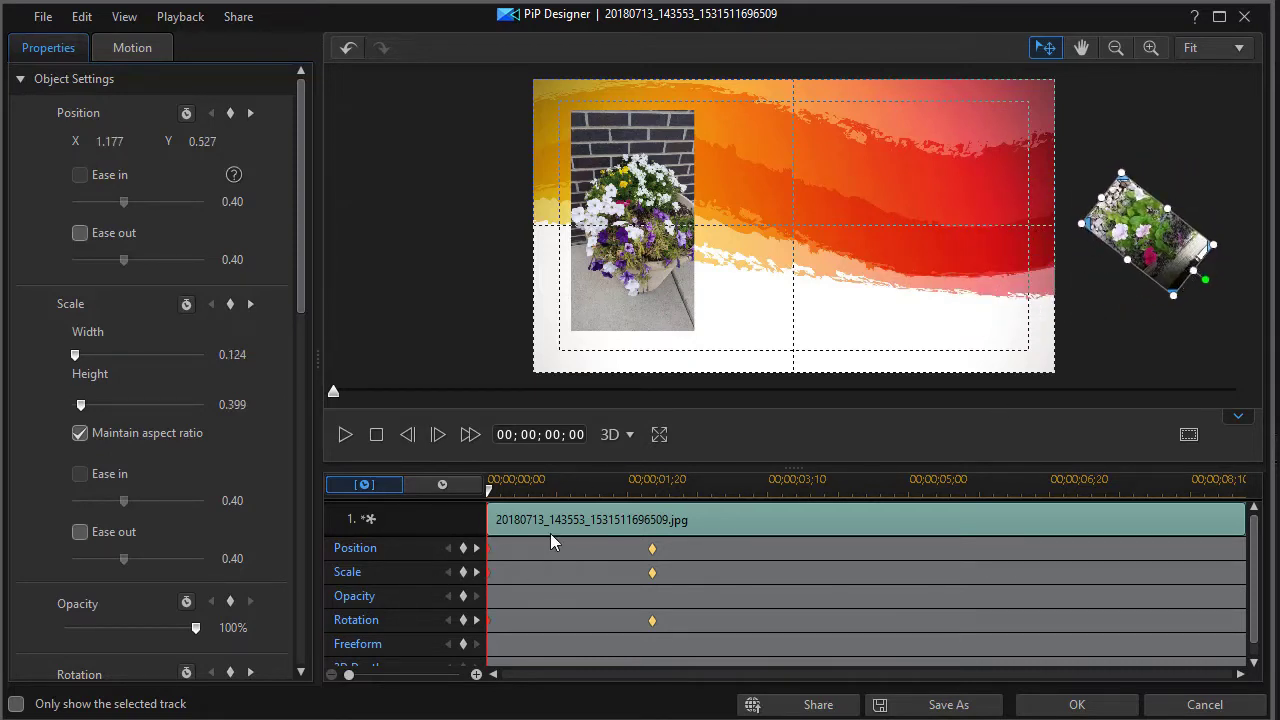
Accept the motion edits, copy the first Right Side clip's keyframes and select the other two Right Side clips
{"action": "left_click", "coordinate": [1076, 705]}
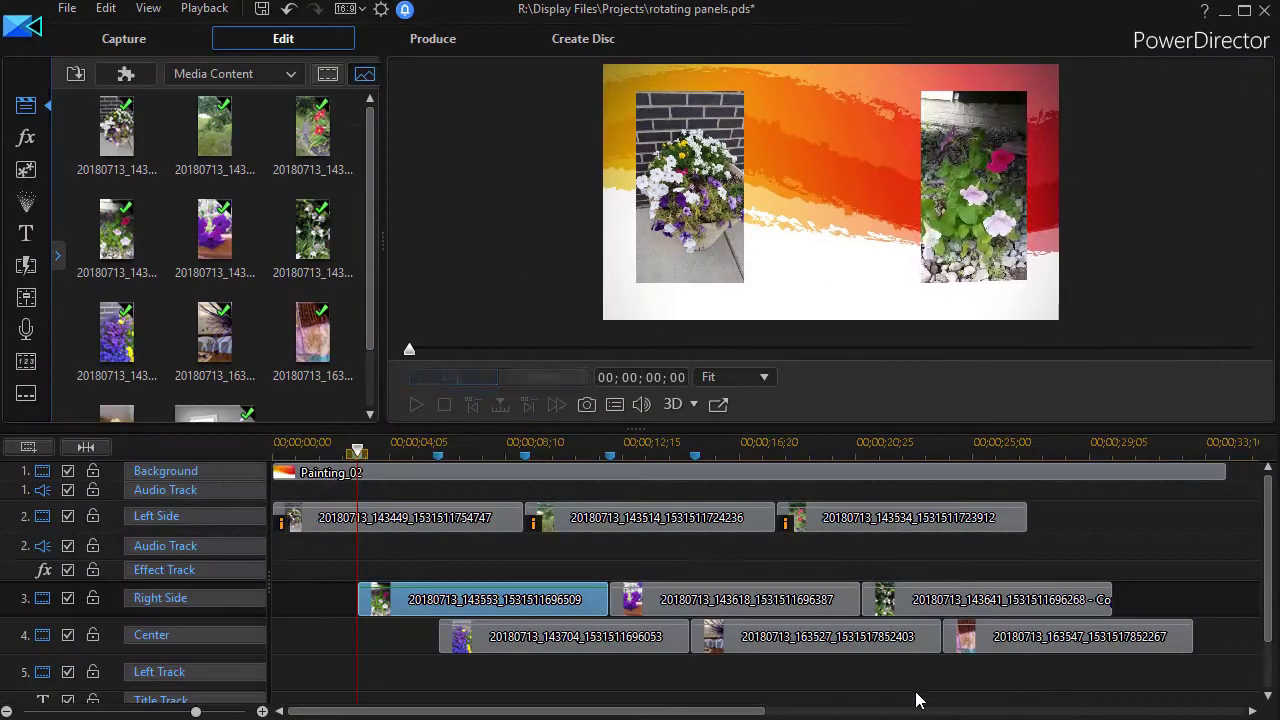
{"action": "right_click", "coordinate": [568, 601]}
{"action": "left_click", "coordinate": [665, 240]}
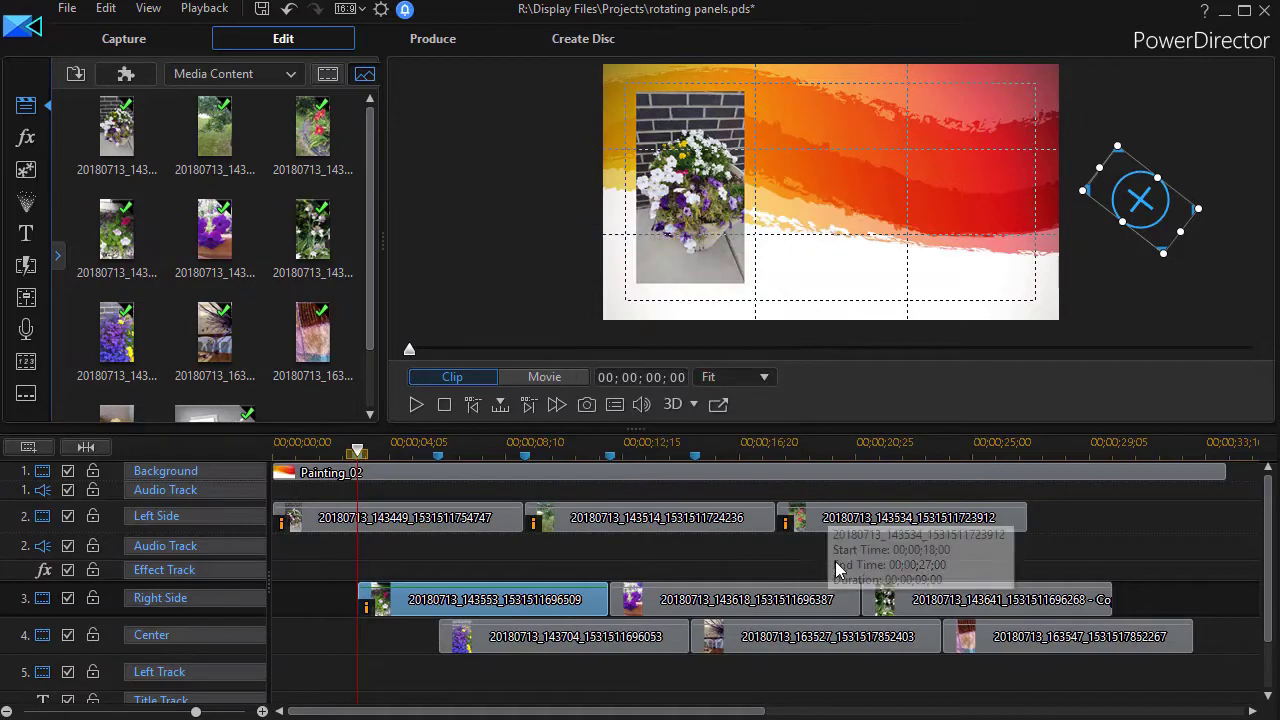
{"action": "left_click_drag", "start_coordinate": [776, 563], "coordinate": [970, 601]}
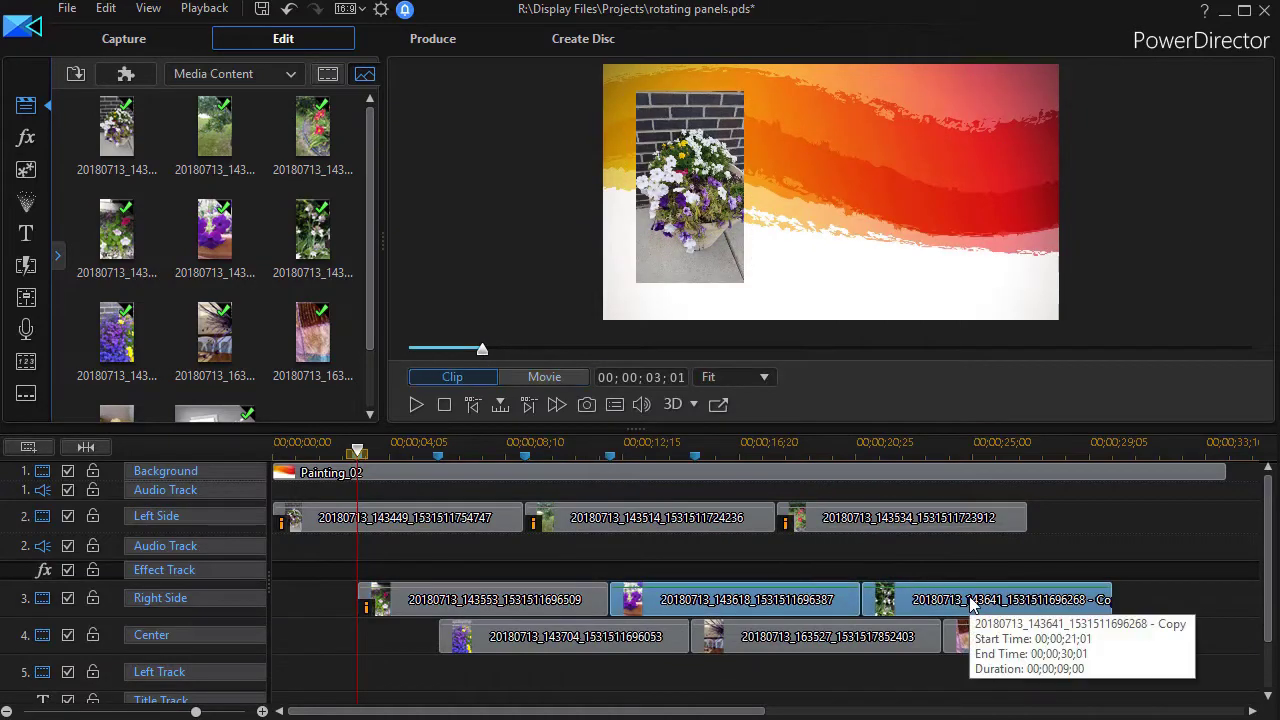
{"action": "right_click", "coordinate": [970, 601]}
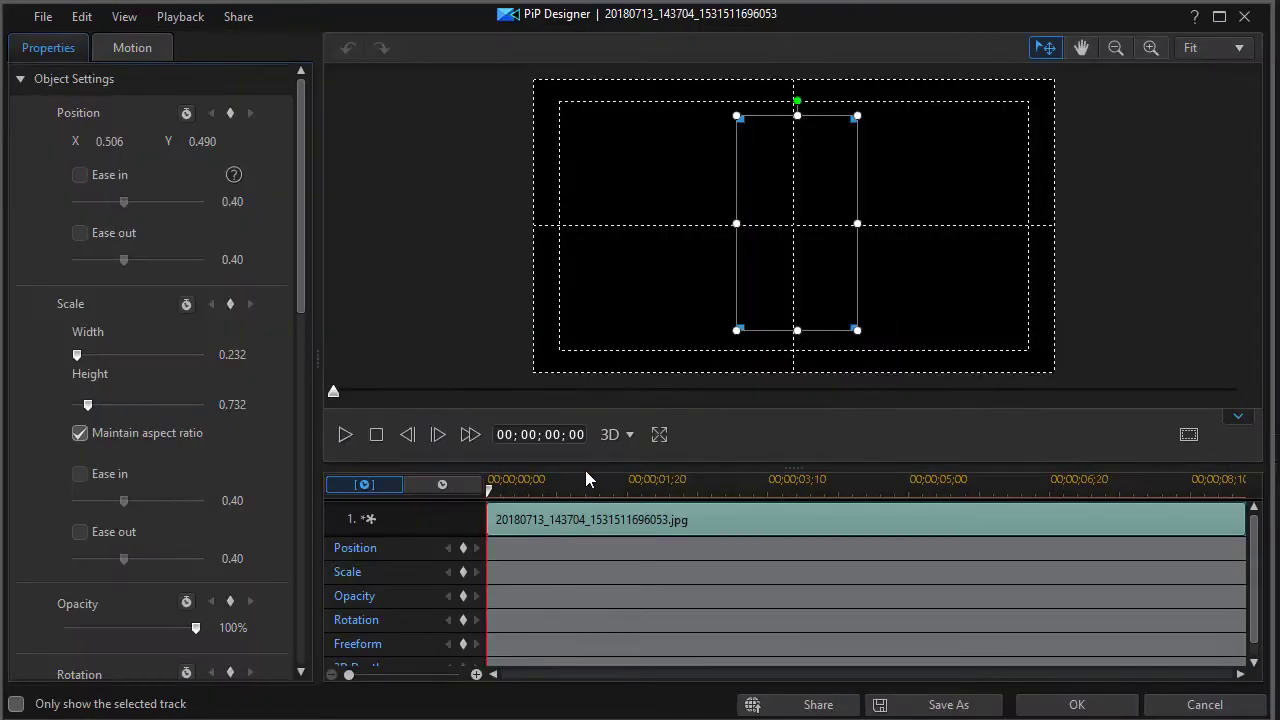
Add Position, Scale and Rotation keyframes to the first Center photo at exactly two seconds
{"action": "left_click_drag", "start_coordinate": [489, 490], "coordinate": [656, 506]}
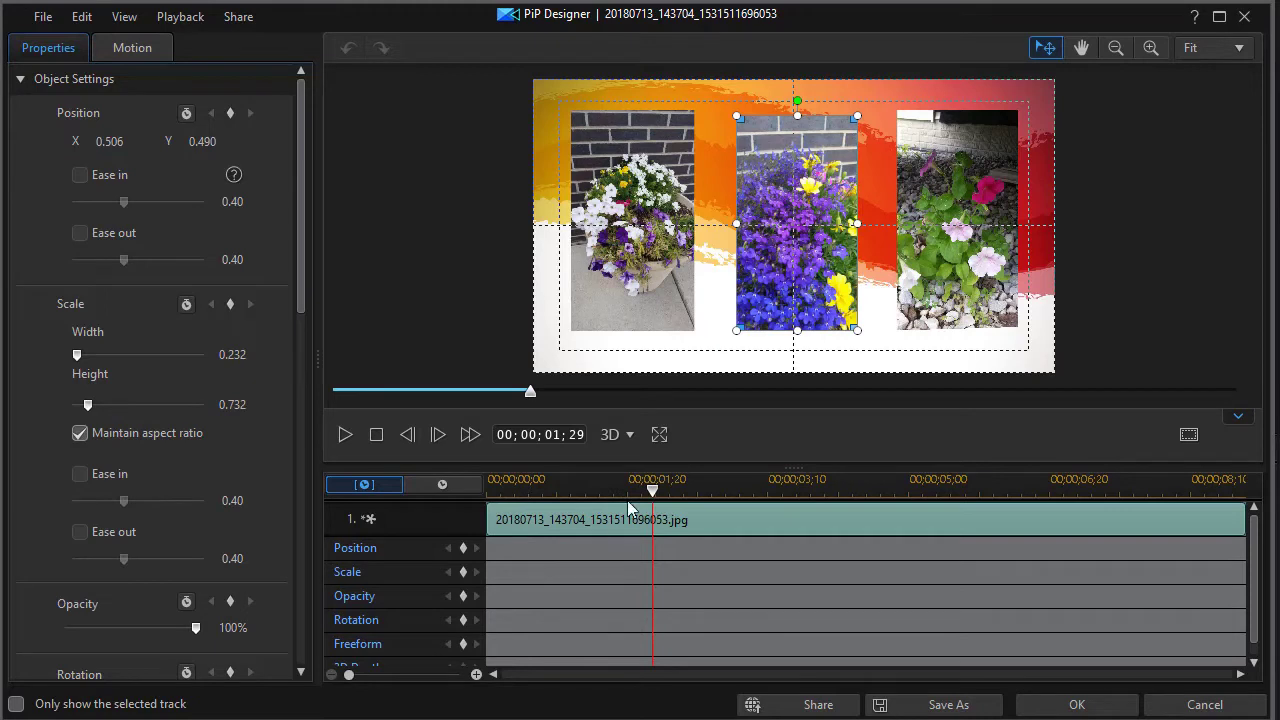
{"action": "left_click_drag", "start_coordinate": [663, 506], "coordinate": [666, 508]}
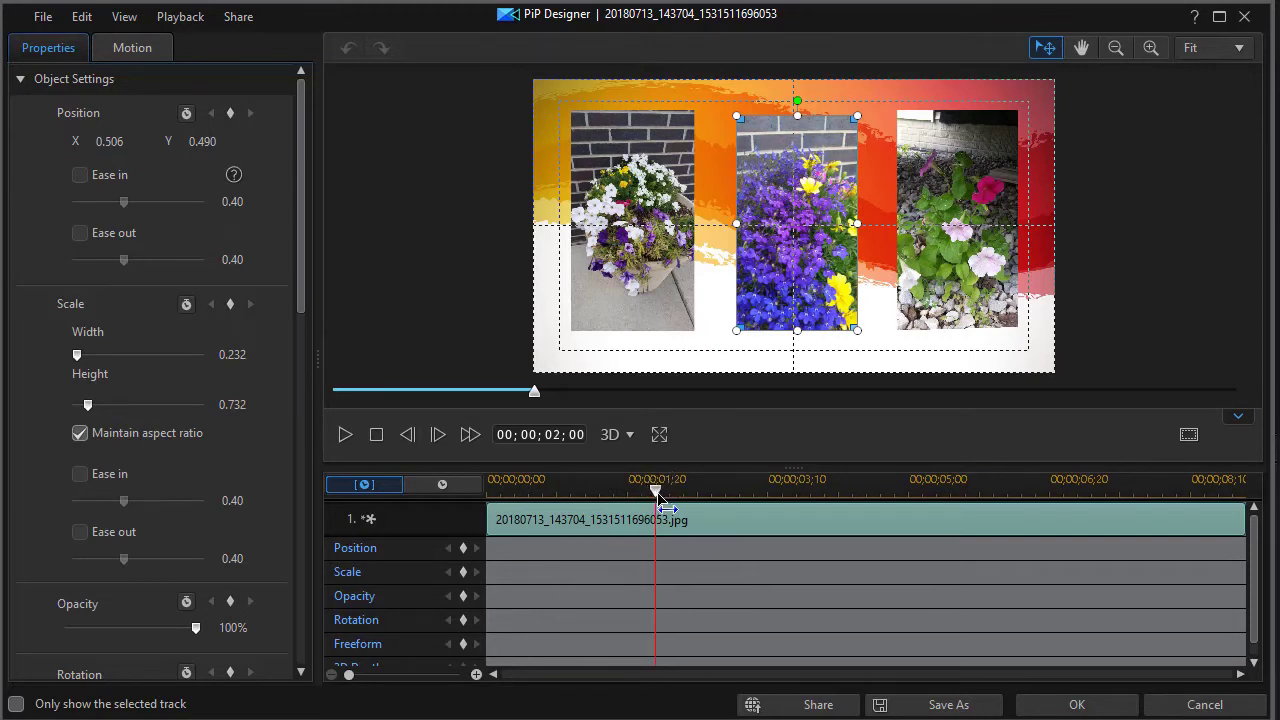
{"action": "left_click", "coordinate": [463, 549]}
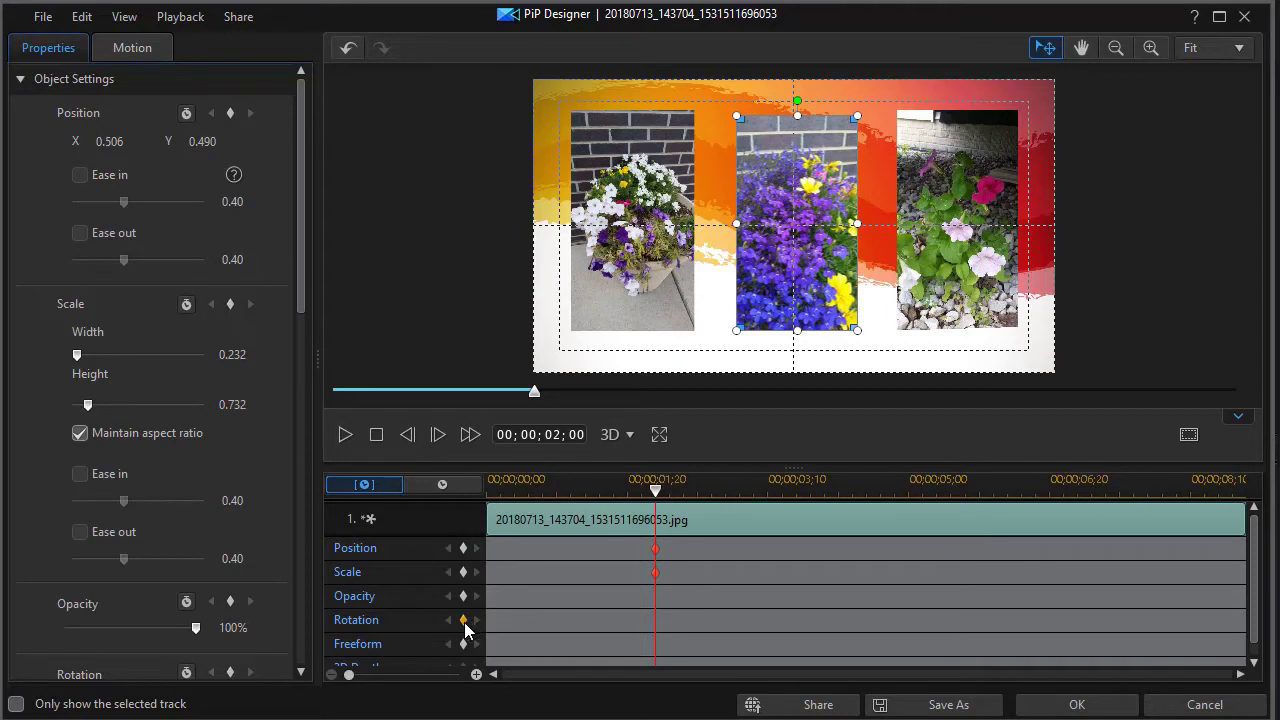
{"action": "left_click", "coordinate": [465, 622]}
{"action": "left_click_drag", "start_coordinate": [657, 491], "coordinate": [437, 519]}
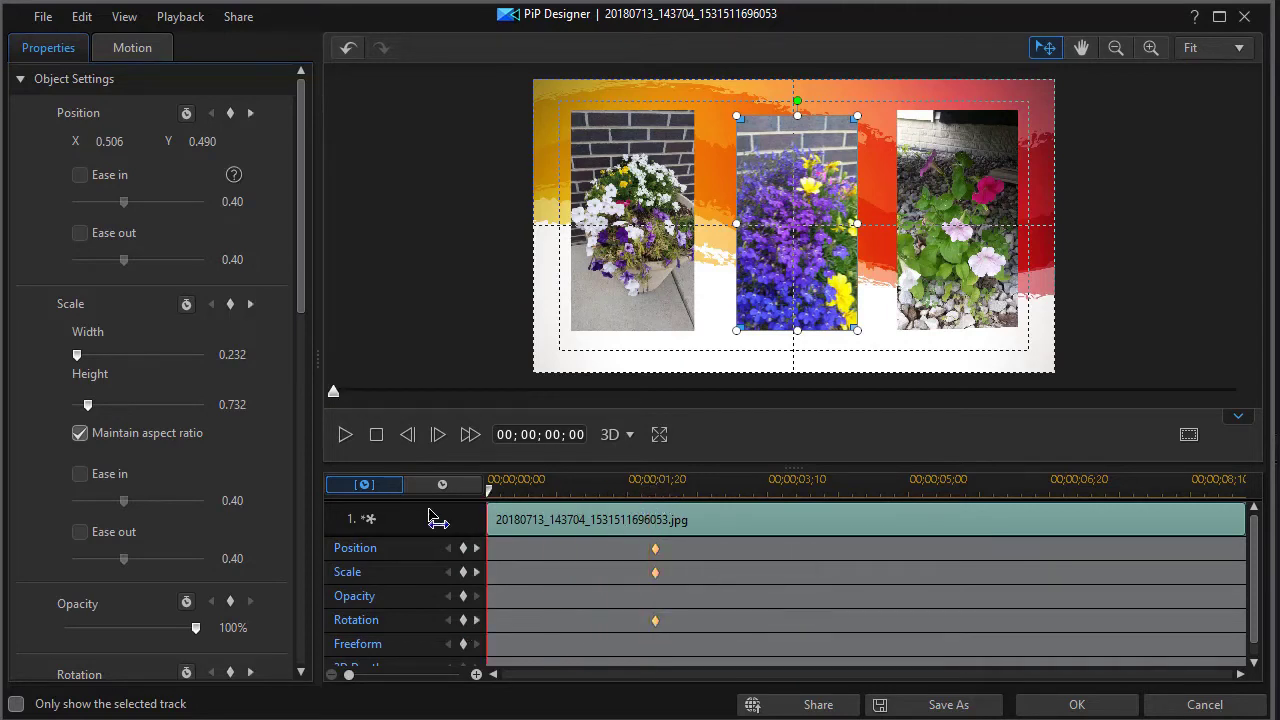
At the clip start, shrink the Center photo small above the frame using a 50% preview zoom
{"action": "left_click", "coordinate": [1205, 52]}
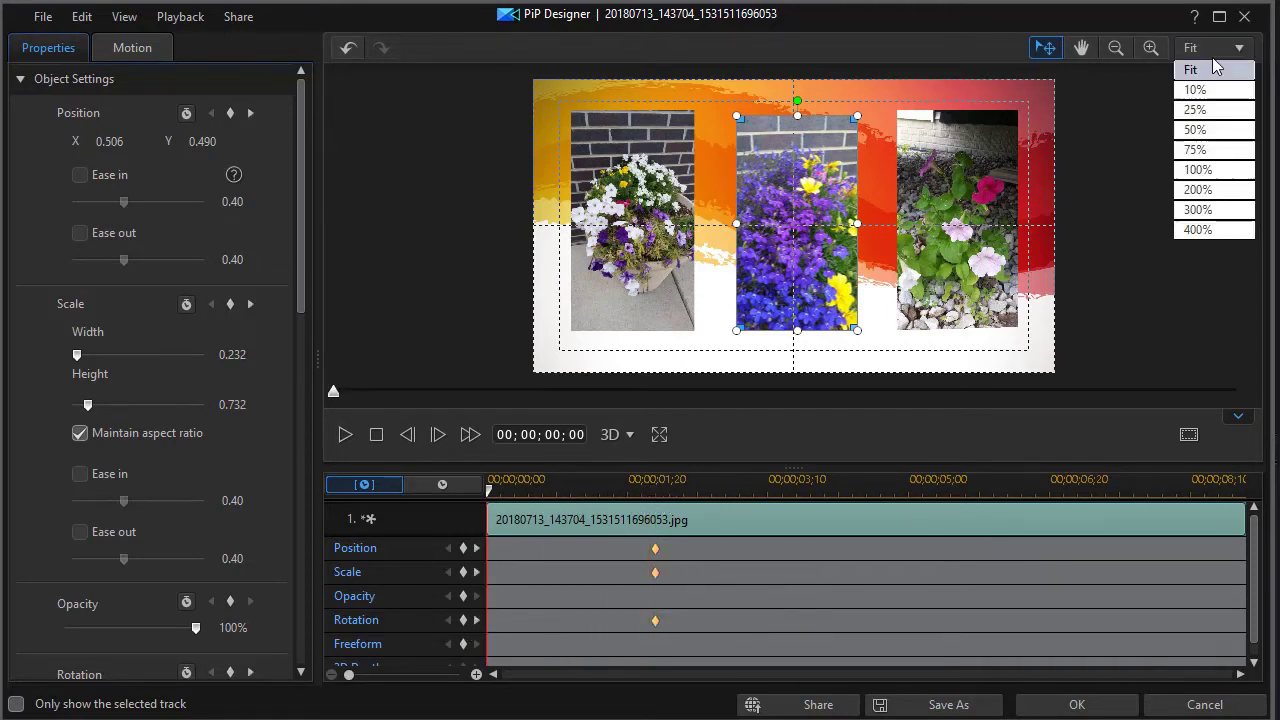
{"action": "left_click", "coordinate": [1201, 130]}
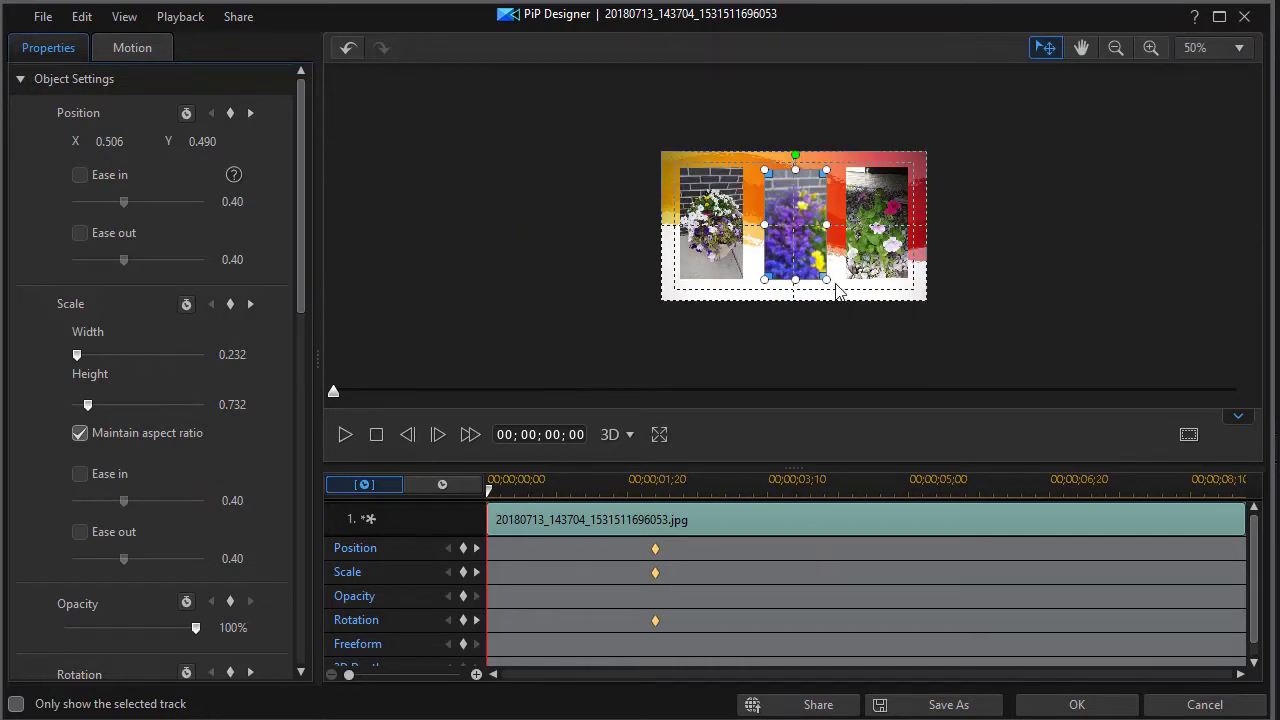
{"action": "left_click_drag", "start_coordinate": [826, 279], "coordinate": [799, 102]}
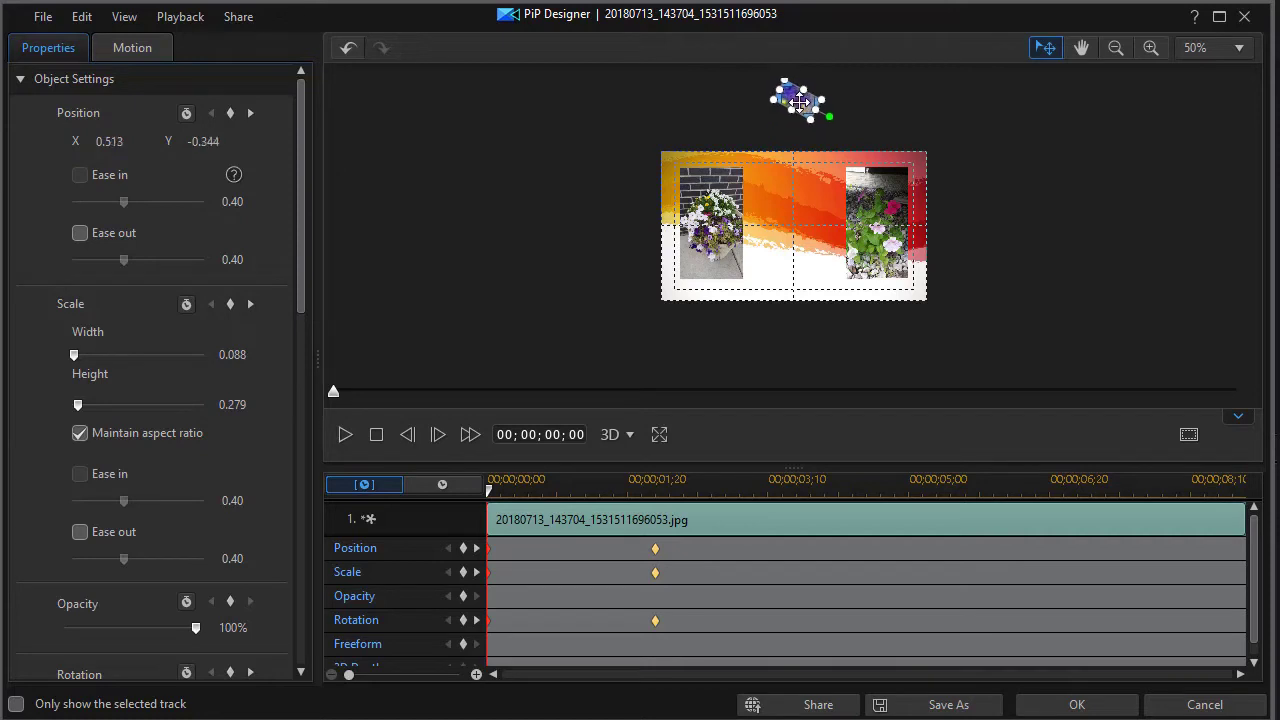
{"action": "left_click", "coordinate": [1205, 50]}
{"action": "left_click", "coordinate": [1188, 82]}
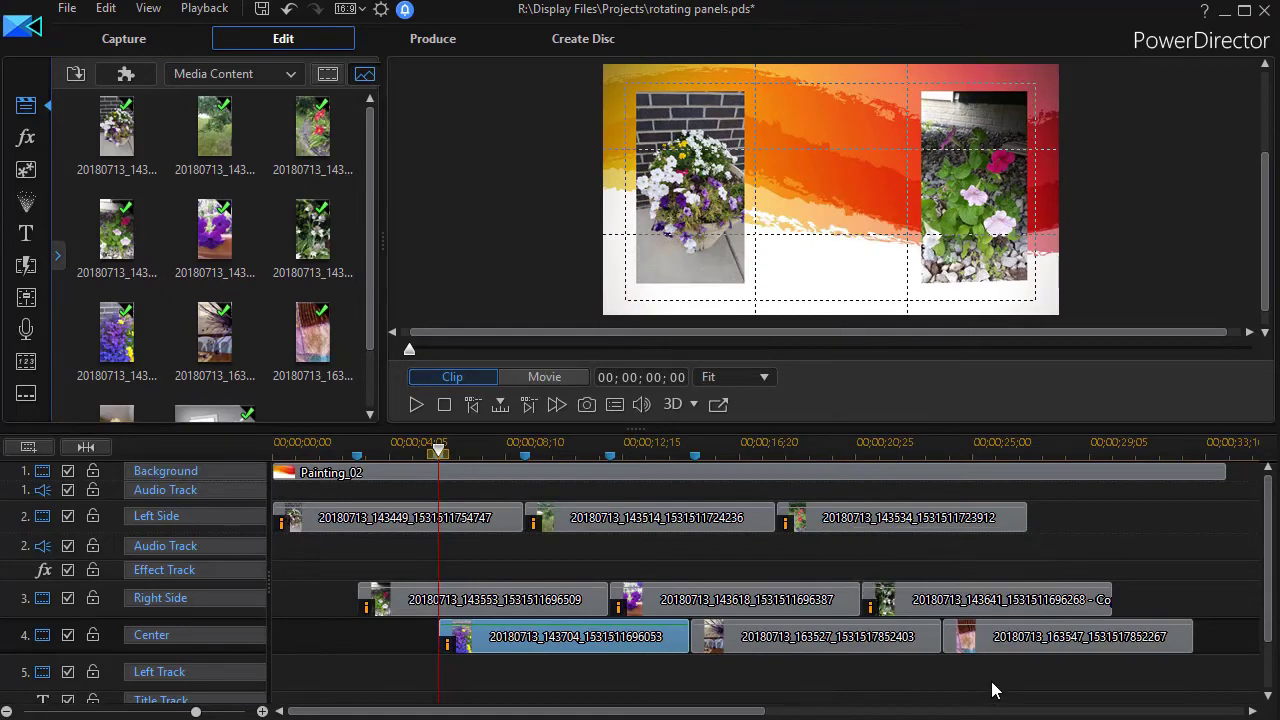
Paste the copied keyframes onto the second and third Center clips, then return the movie preview to the start
{"action": "left_click_drag", "start_coordinate": [1023, 678], "coordinate": [862, 642]}
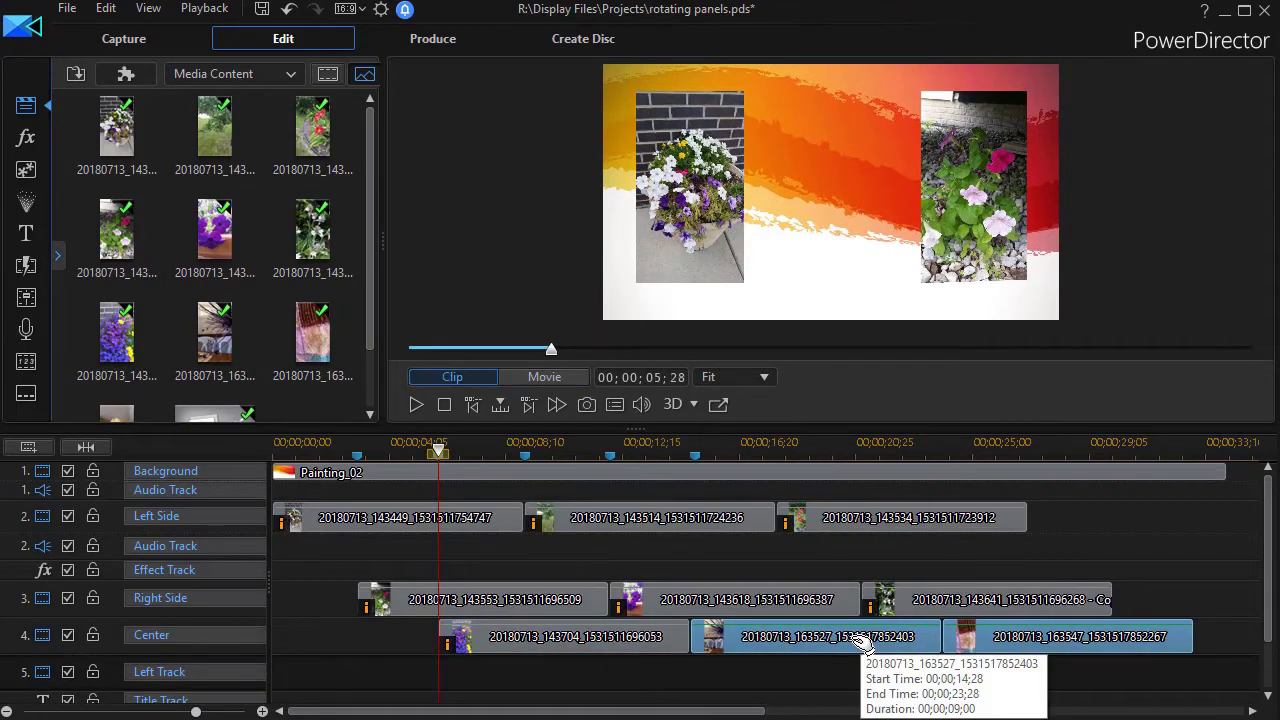
{"action": "right_click", "coordinate": [870, 643]}
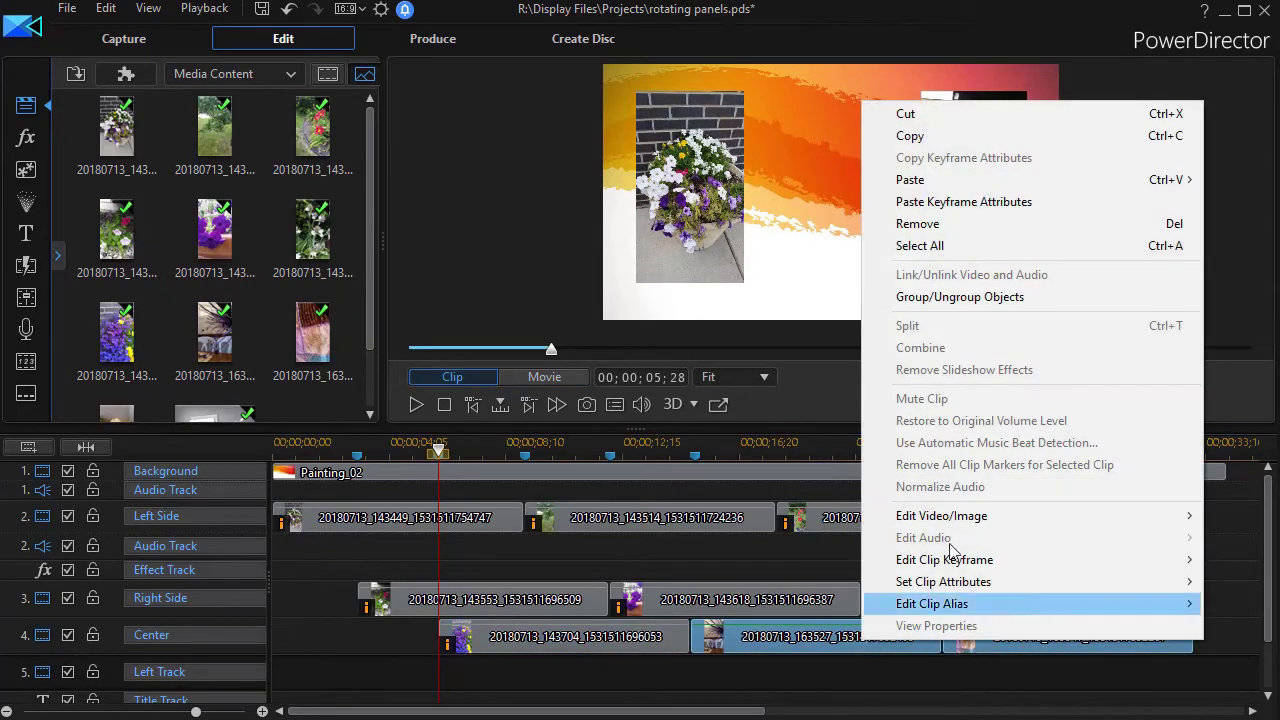
{"action": "left_click", "coordinate": [968, 204]}
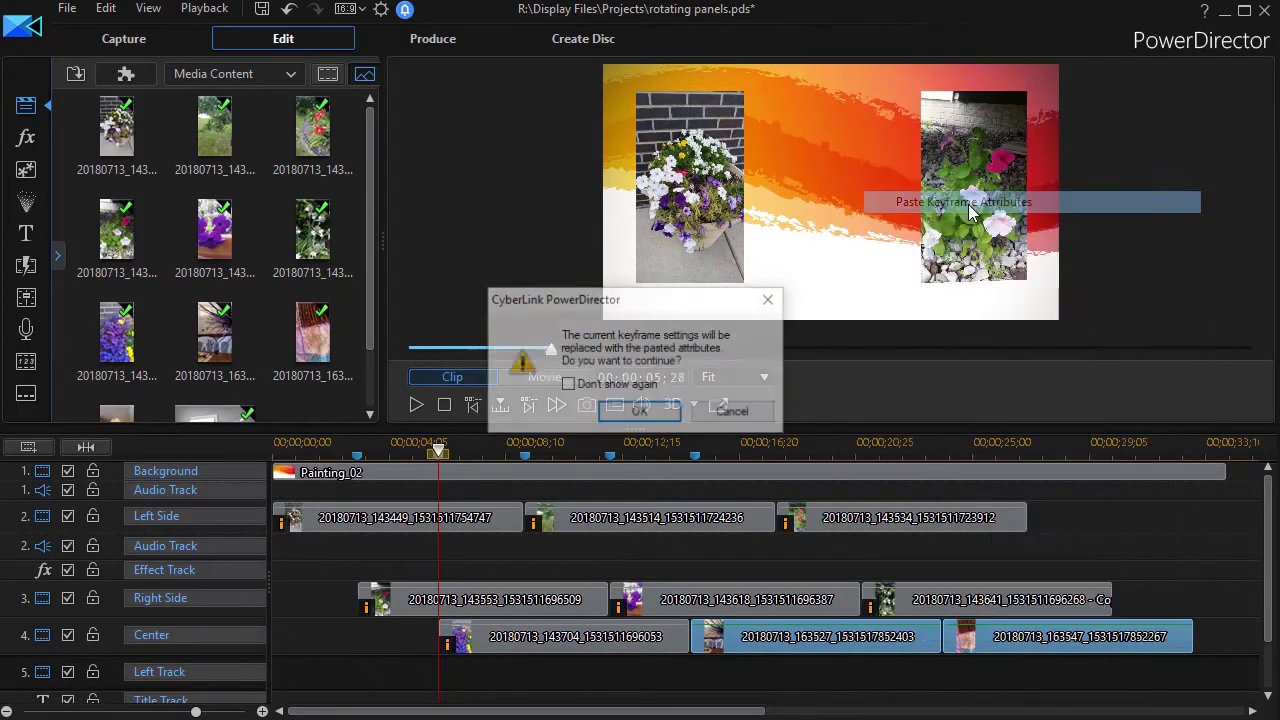
{"action": "left_click", "coordinate": [640, 413]}
{"action": "left_click", "coordinate": [417, 448]}
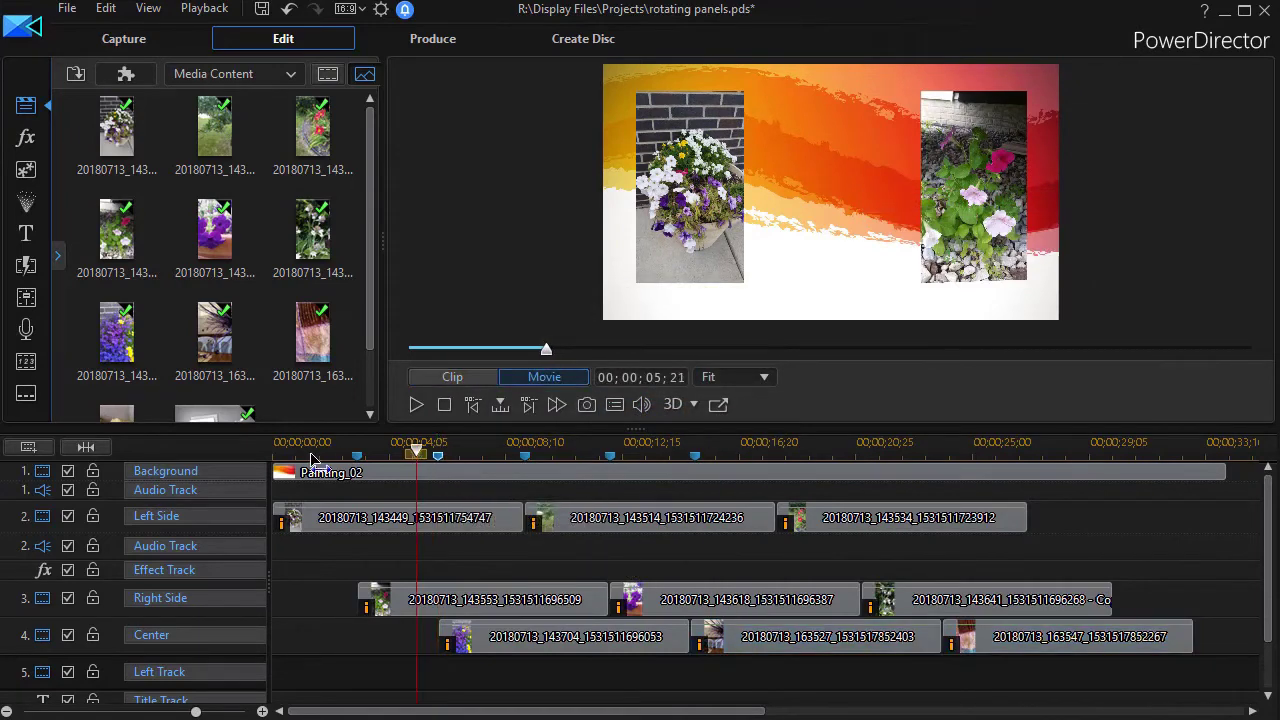
{"action": "left_click", "coordinate": [278, 448]}
Preview the Left Side, Right Side and Center photo fly-ins in Movie mode, then zoom out the timeline
{"action": "left_click", "coordinate": [313, 472]}
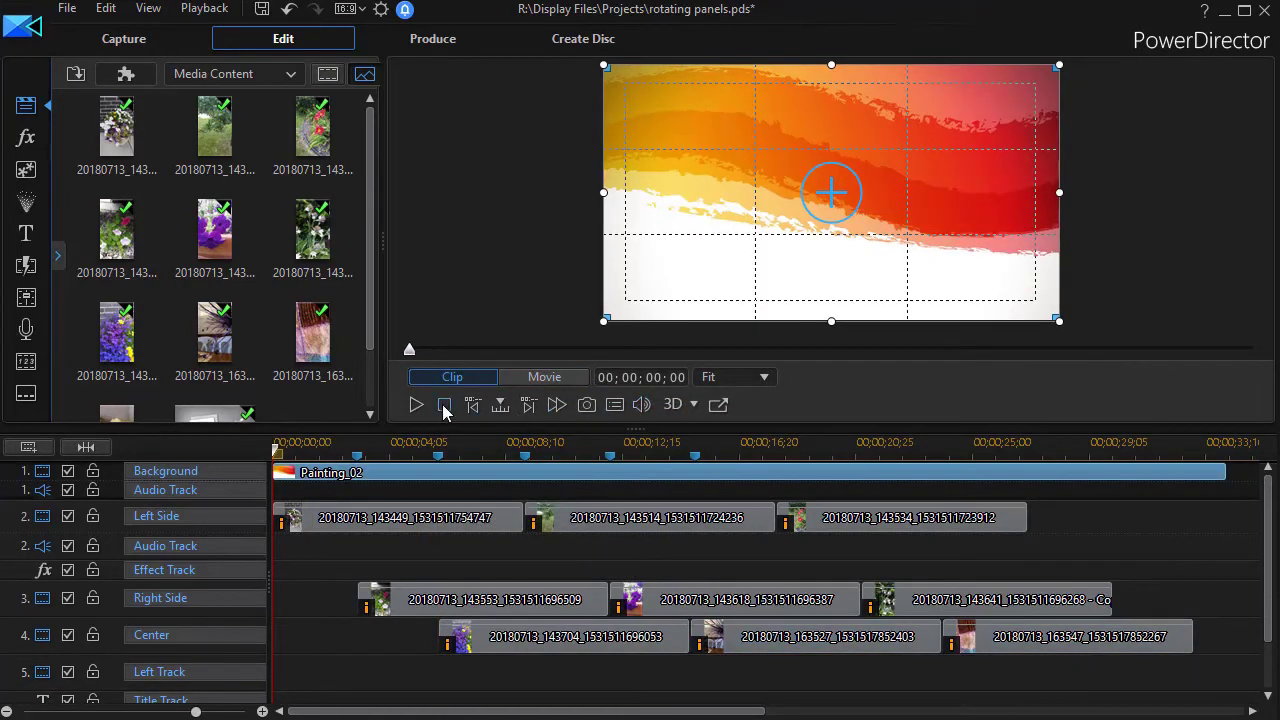
{"action": "left_click", "coordinate": [545, 376]}
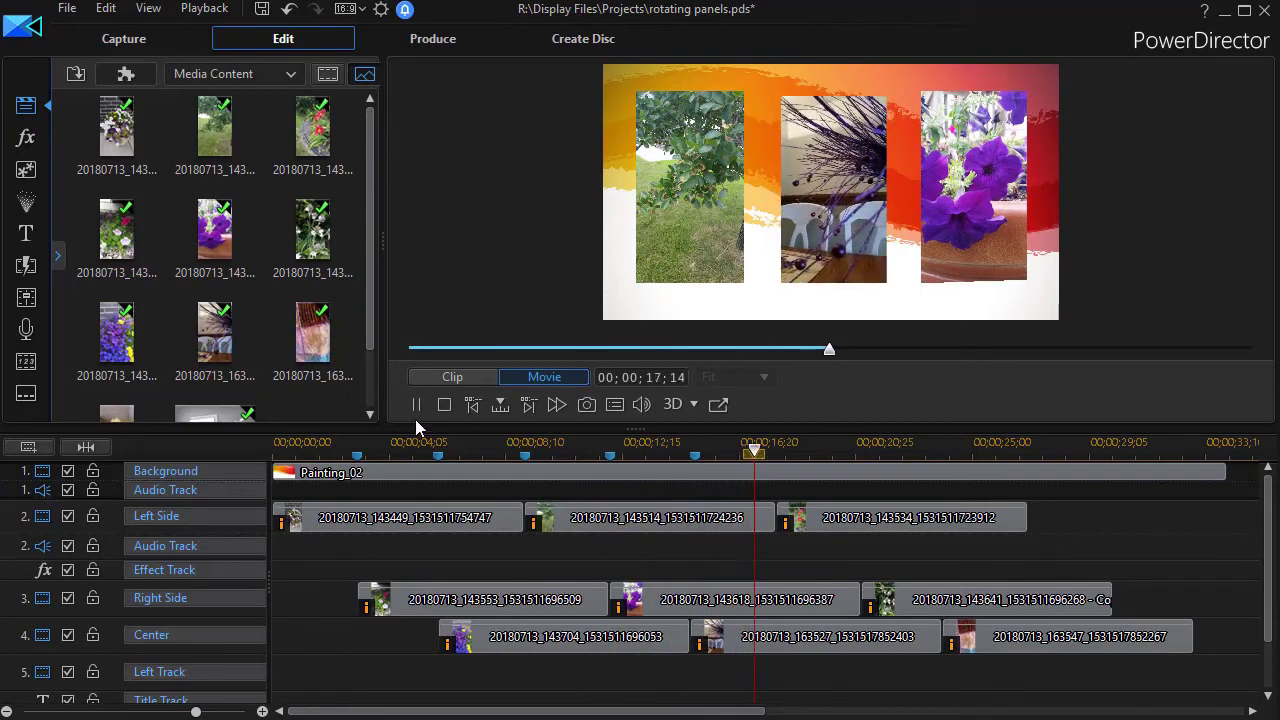
{"action": "left_click", "coordinate": [416, 405]}
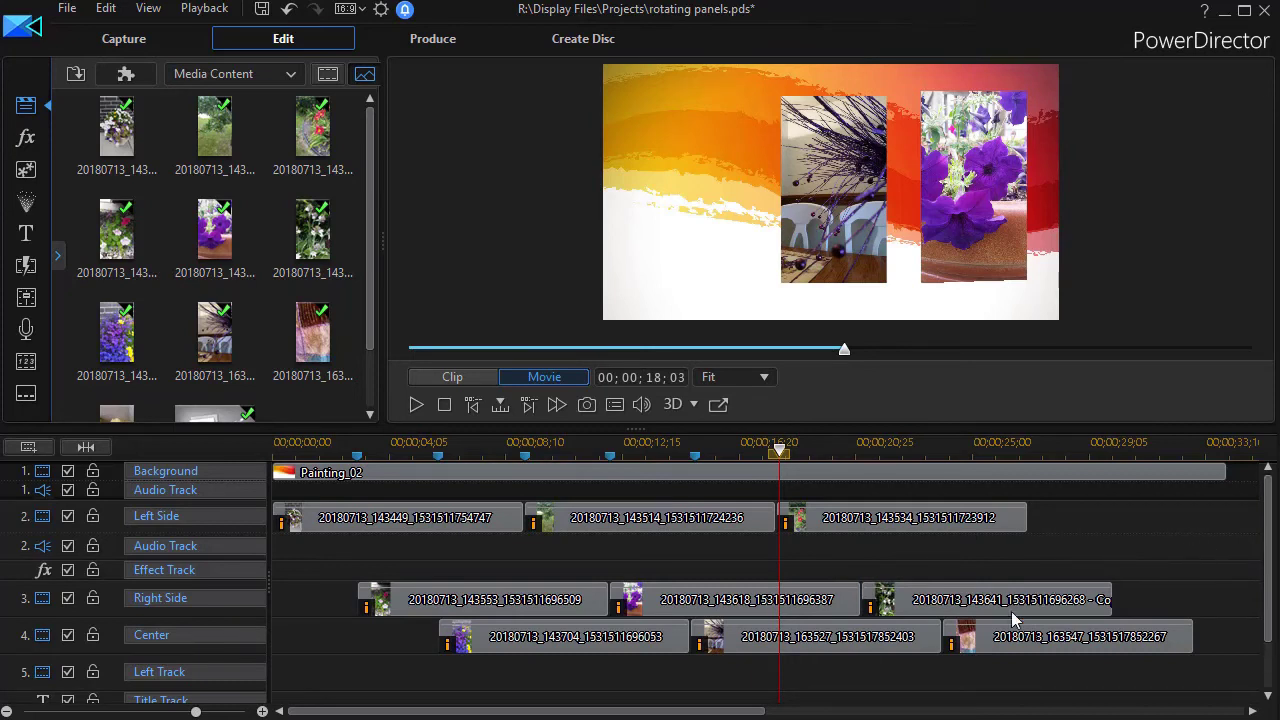
{"action": "left_click_drag", "start_coordinate": [957, 440], "coordinate": [440, 533]}
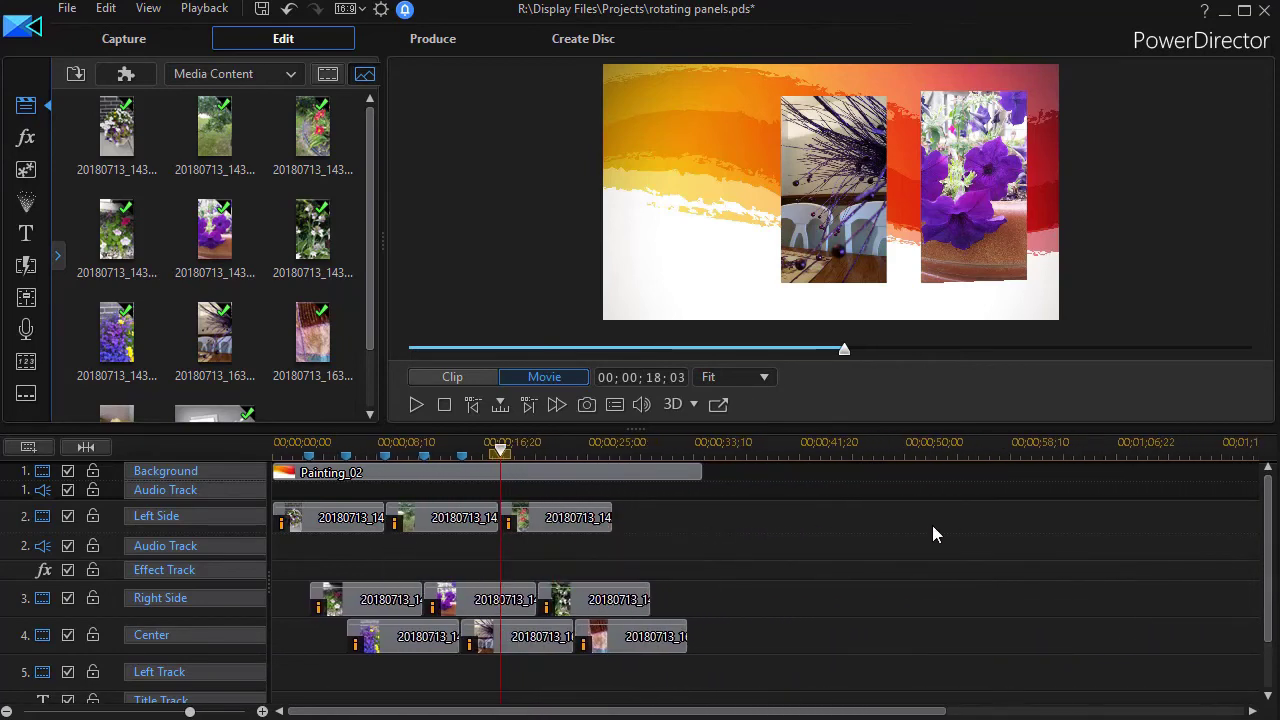